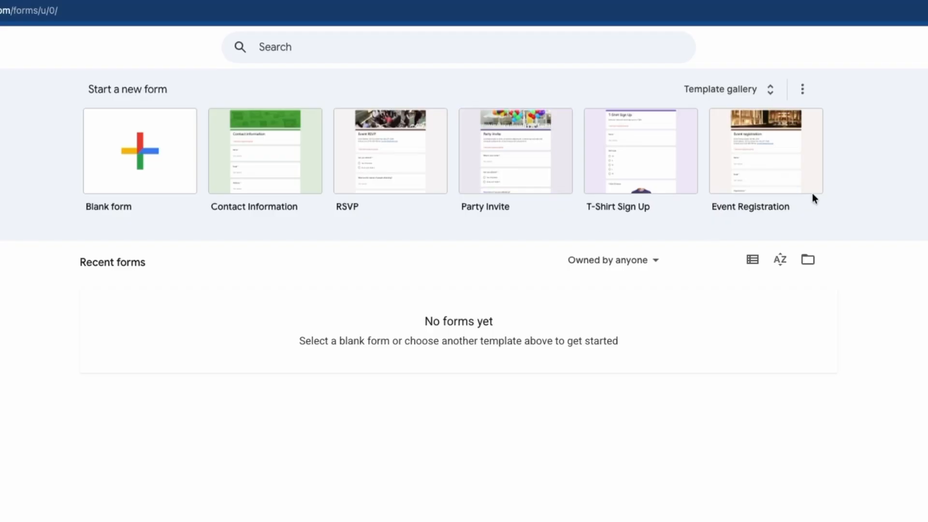
Step: Look through the work and education templates in the template gallery
left_click(728, 97)
scroll(764, 257, "down", 8)
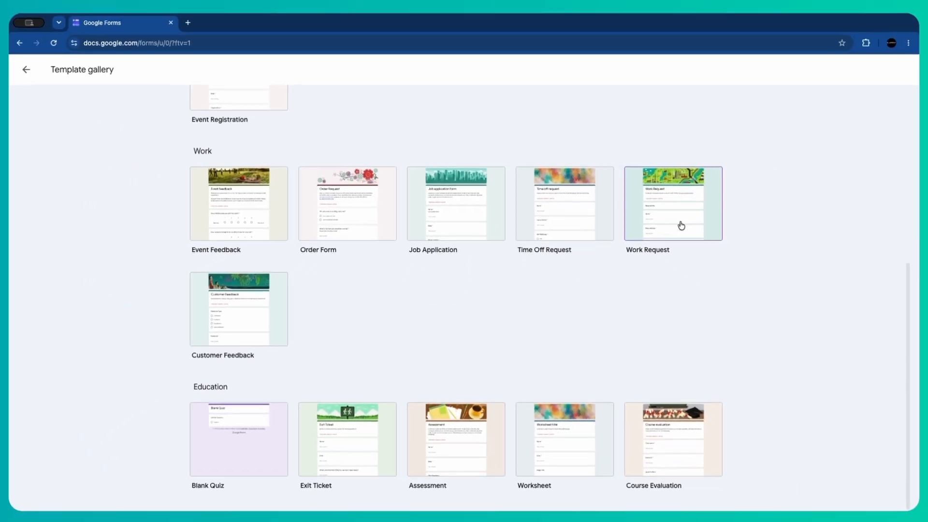
scroll(765, 263, "up", 6)
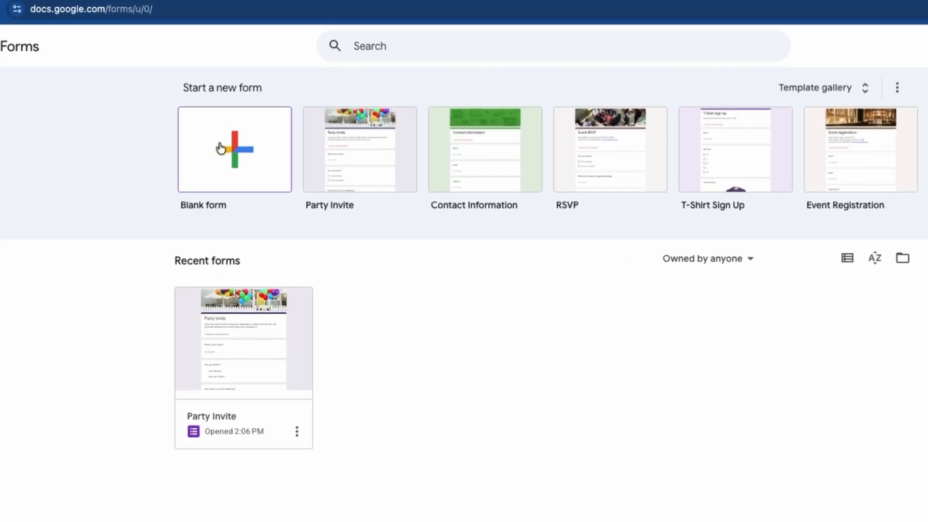
Step: Create a blank form and title it "Client Onboarding Survey"
left_click(221, 148)
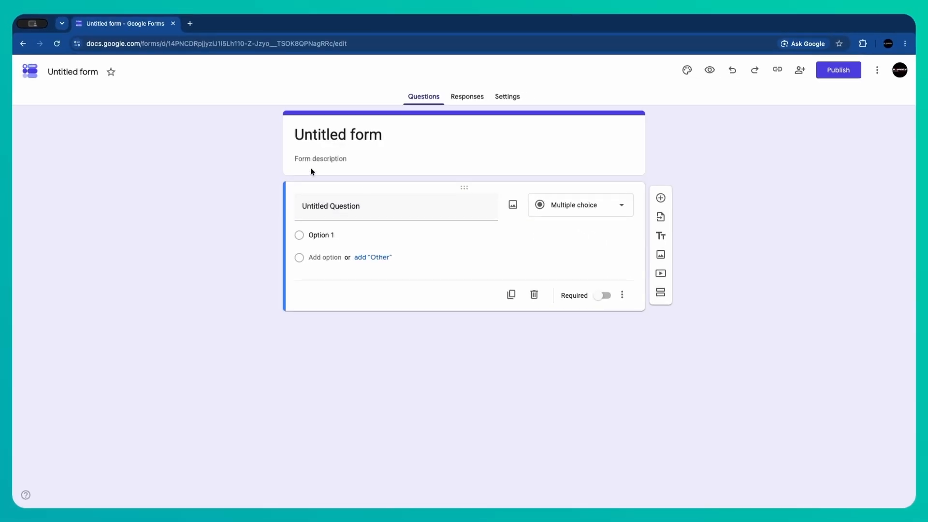
left_click(337, 134)
left_click_drag(418, 135, 273, 126)
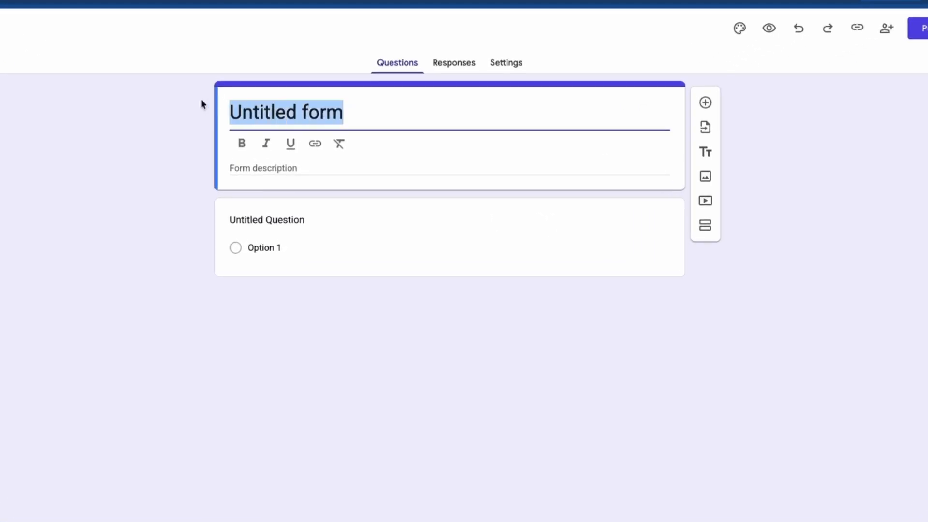
type("Unt")
key("BackSpace")
key("BackSpace")
key("BackSpace")
type("Client Onboarding Survey")
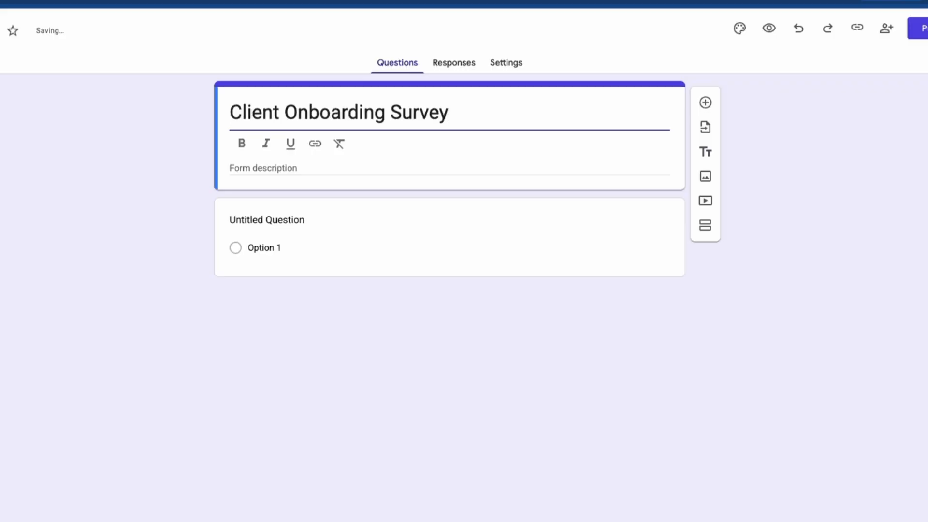
Step: Enter the description "Please spend 2 minutes outlining your project requirements so our team can prepare your launch plan." with "spend 2 minutes" in italics
left_click(221, 168)
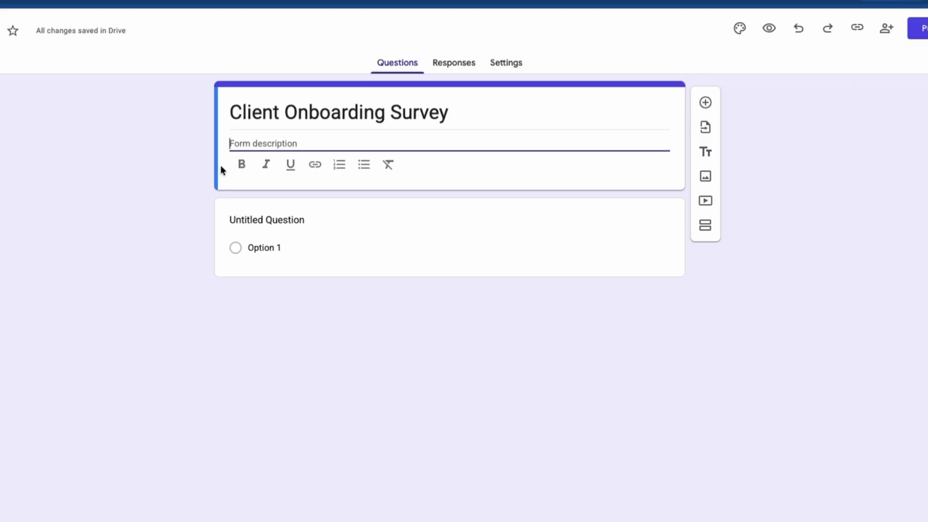
type("Please spend 2 minutes outlining your project requirements so our team can prepare your launch plan.")
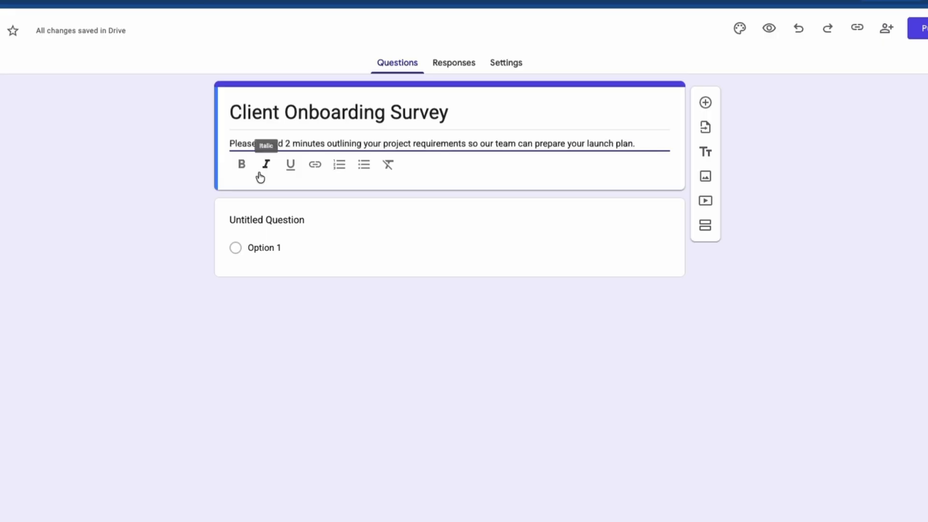
left_click_drag(327, 144, 258, 145)
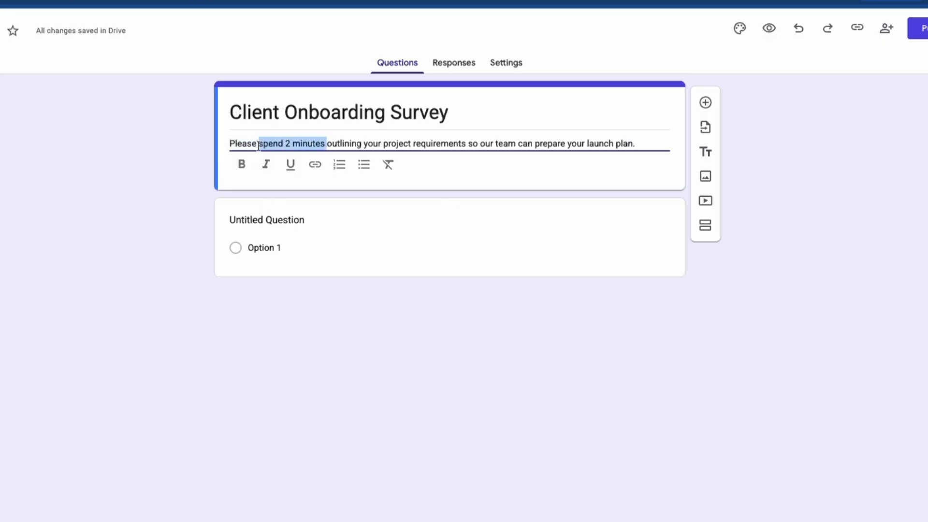
left_click(266, 167)
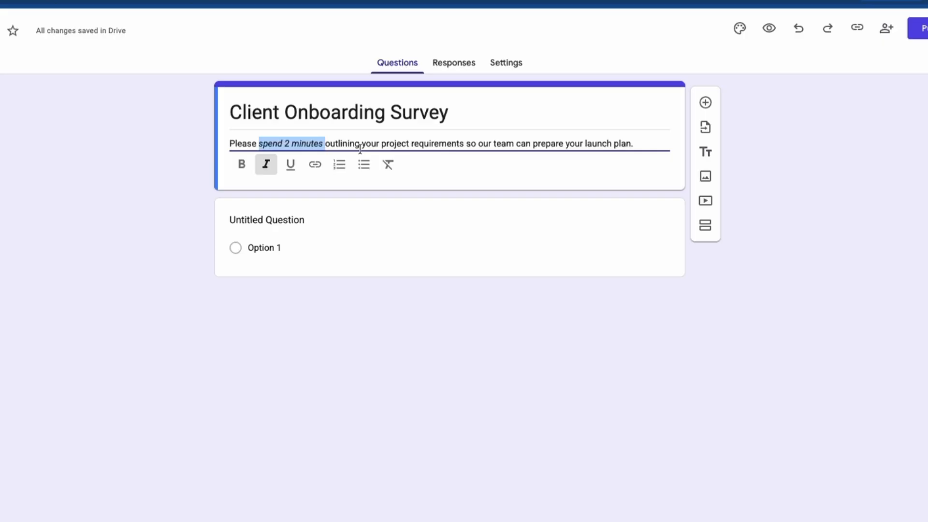
Step: Turn the untitled first question into a required short-answer question named "Company Name"
left_click(296, 217)
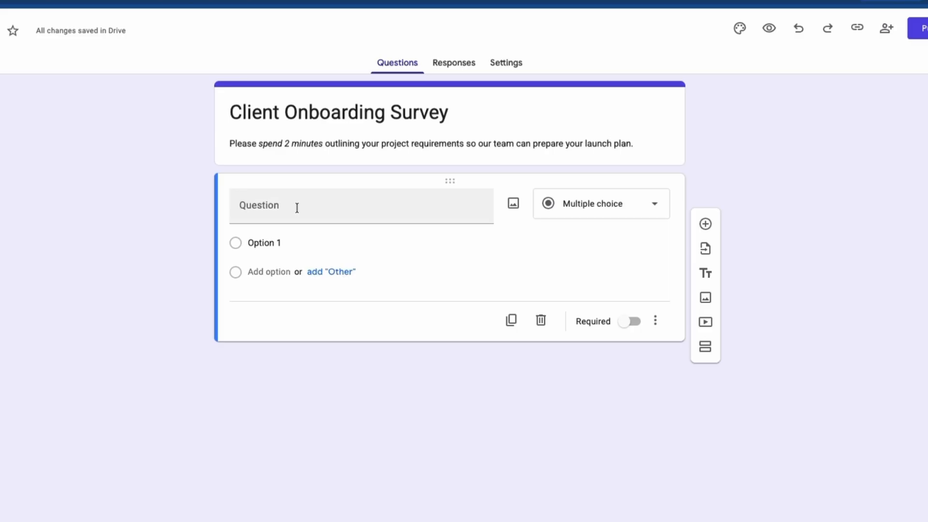
left_click(297, 208)
type("Company Name")
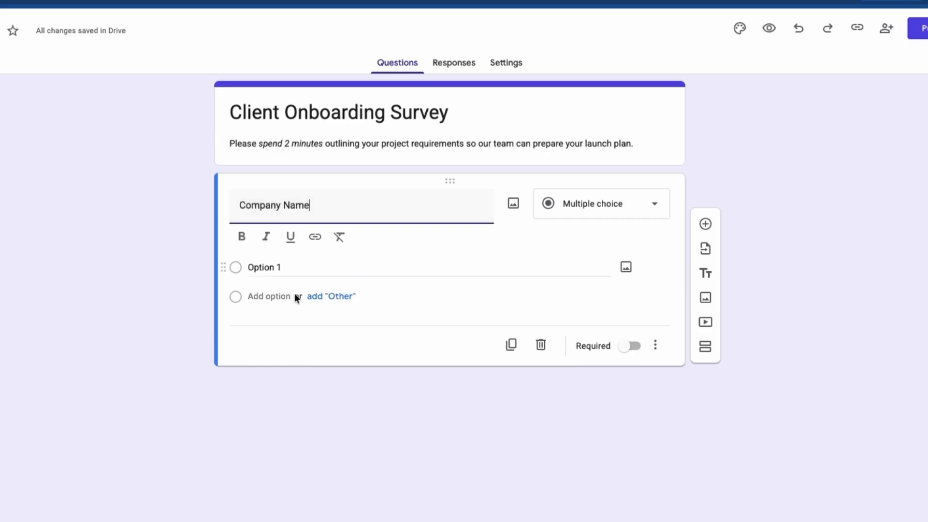
left_click(347, 459)
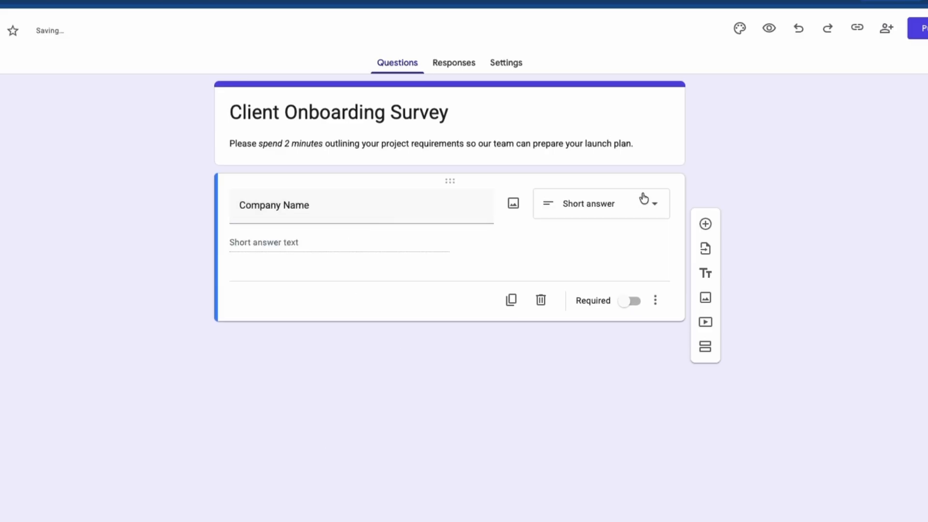
left_click(593, 209)
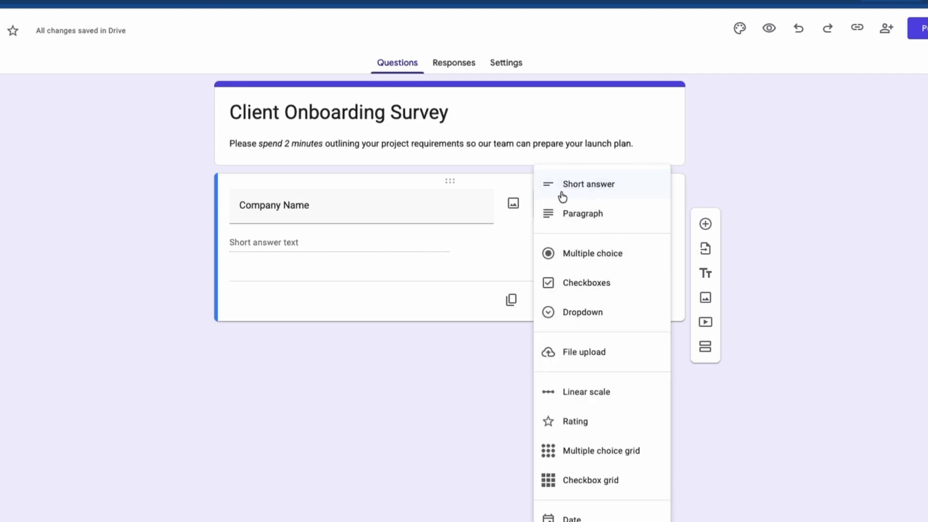
left_click(754, 165)
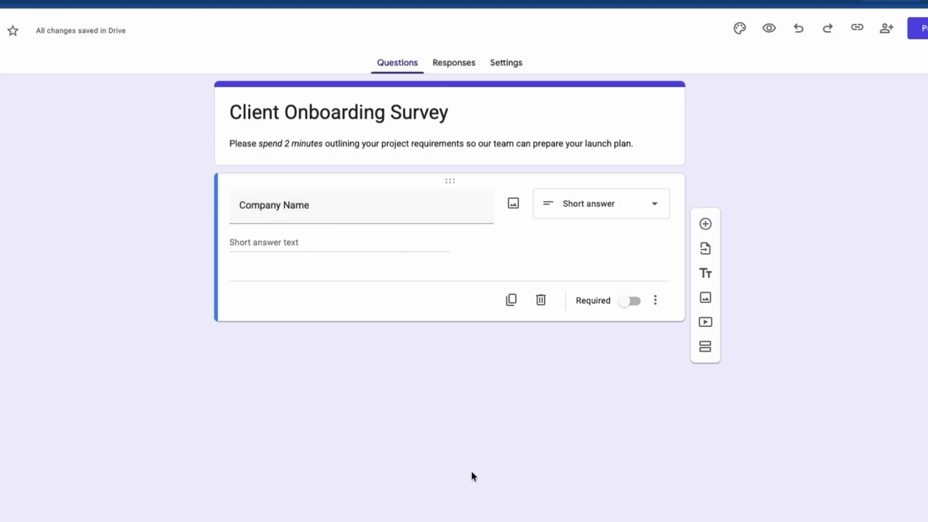
left_click(627, 303)
Step: Add the multiple-choice question "What is your estimated project budget?" below Company Name
left_click(705, 224)
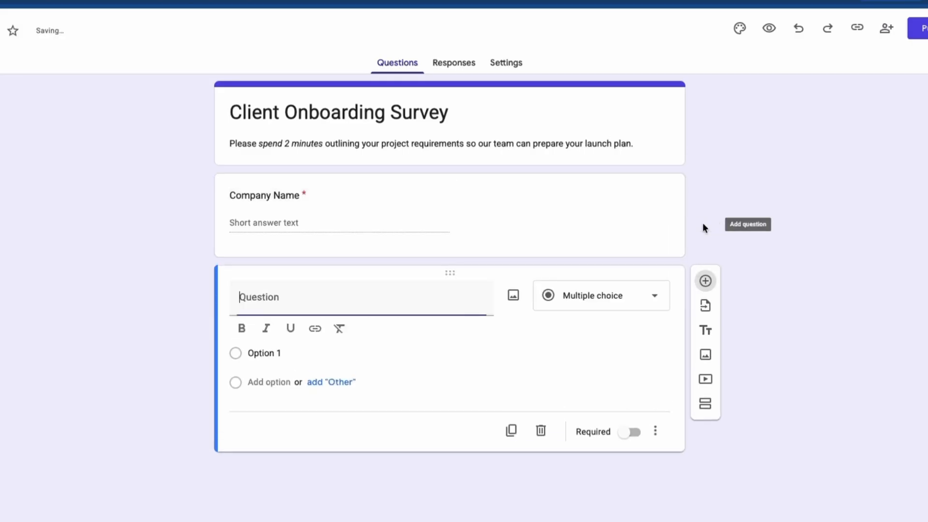
type("What is your estimated project budget?")
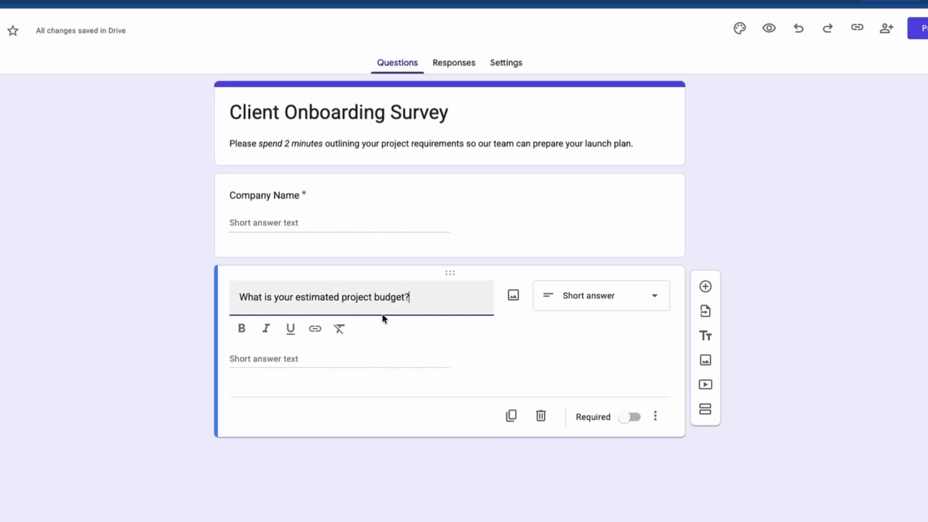
left_click(591, 302)
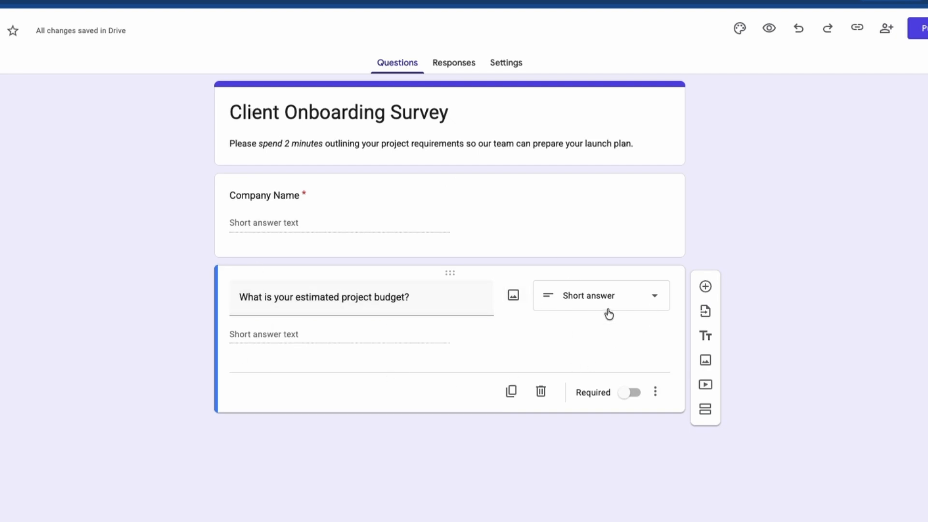
left_click(625, 299)
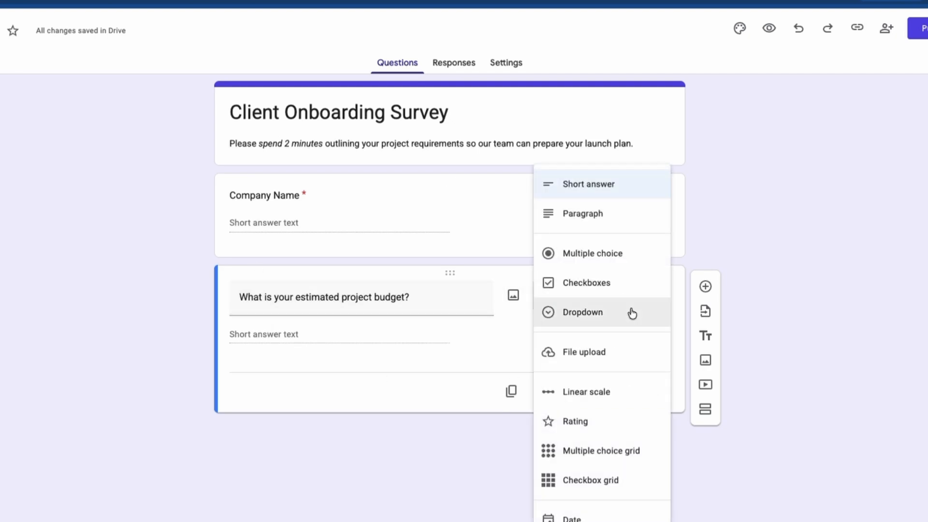
left_click(599, 264)
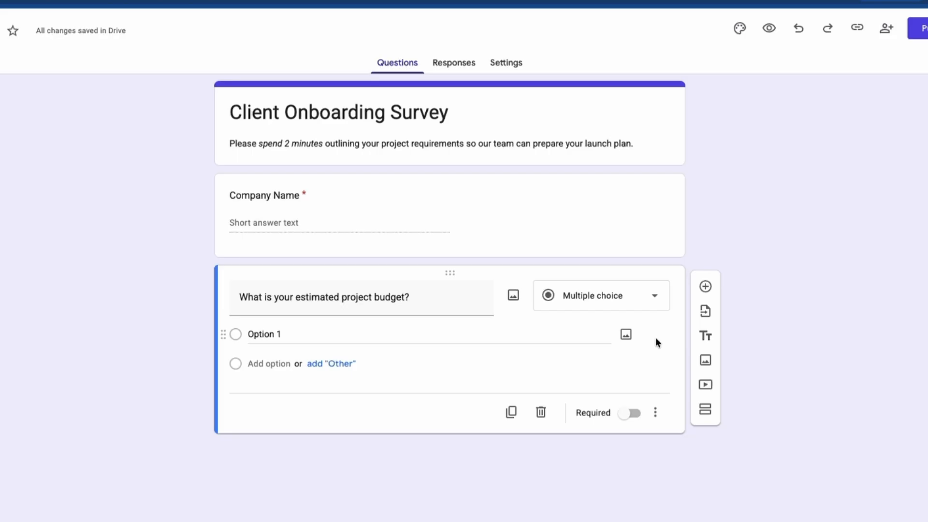
Step: Give the budget question the options $1,000 to $3,000, $3,000 to $5,000 and $5,000+, and make it required
left_click(309, 333)
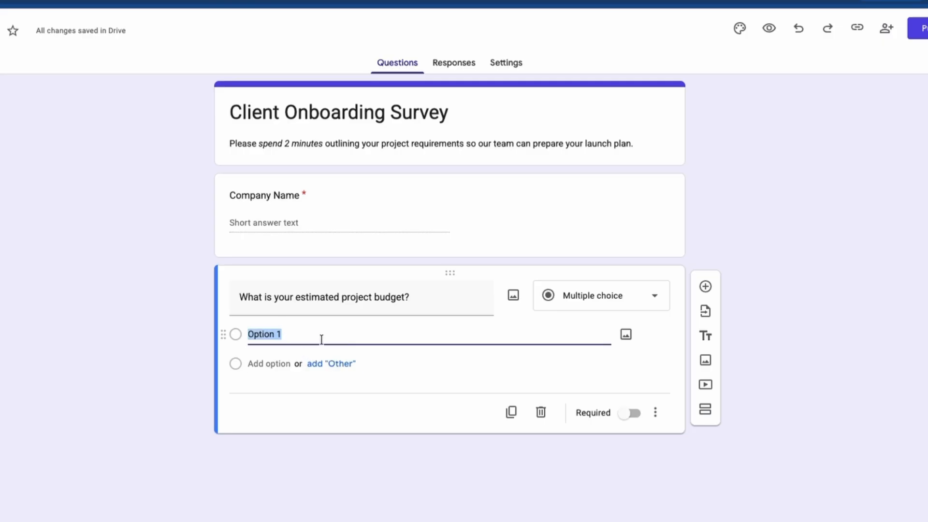
type("$1,000 to $3,000")
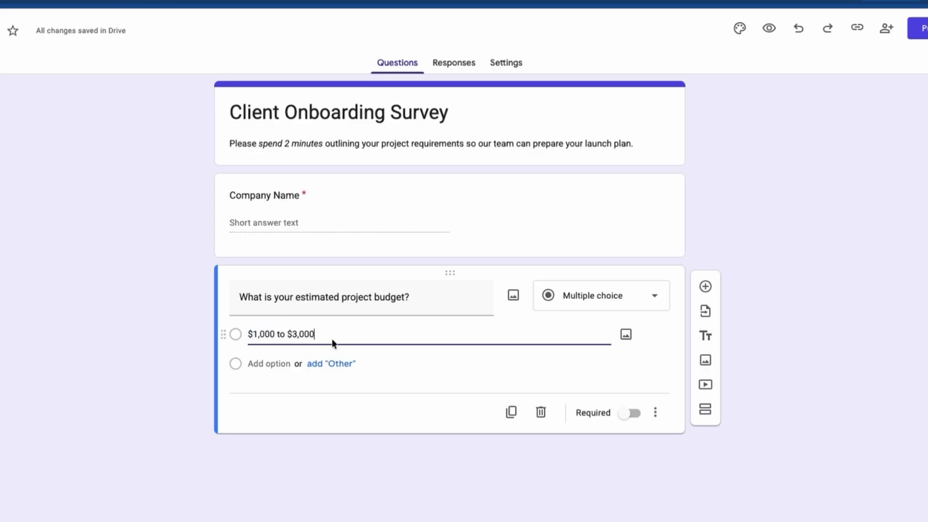
left_click(269, 365)
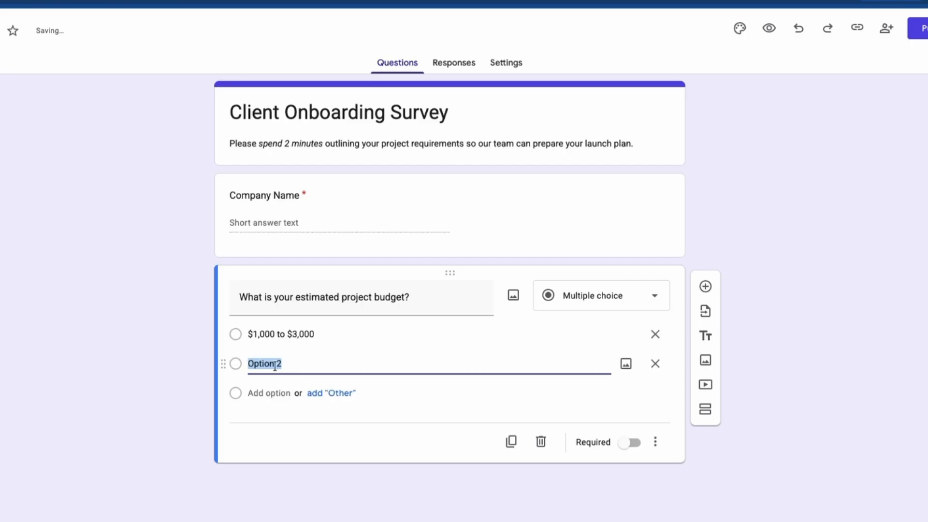
type("$3,000 to $5,000")
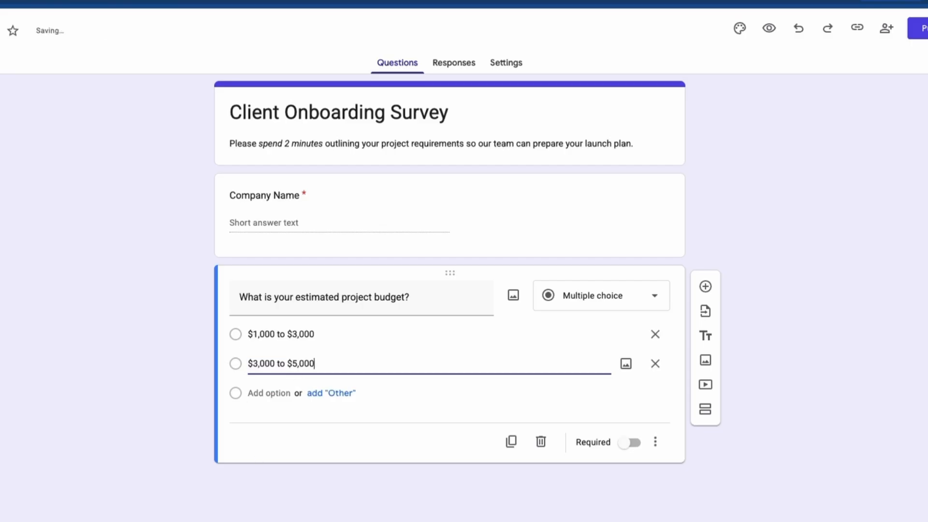
left_click(256, 393)
type("$5,000+")
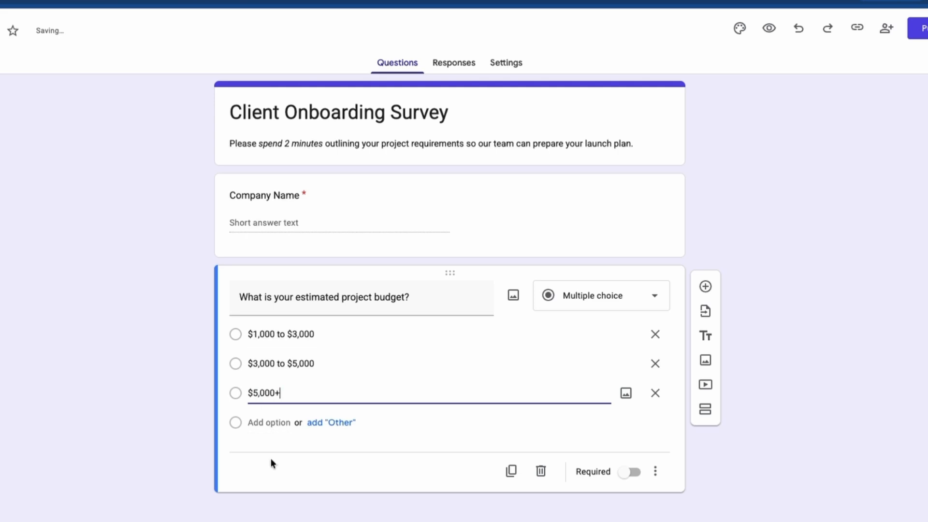
left_click(270, 458)
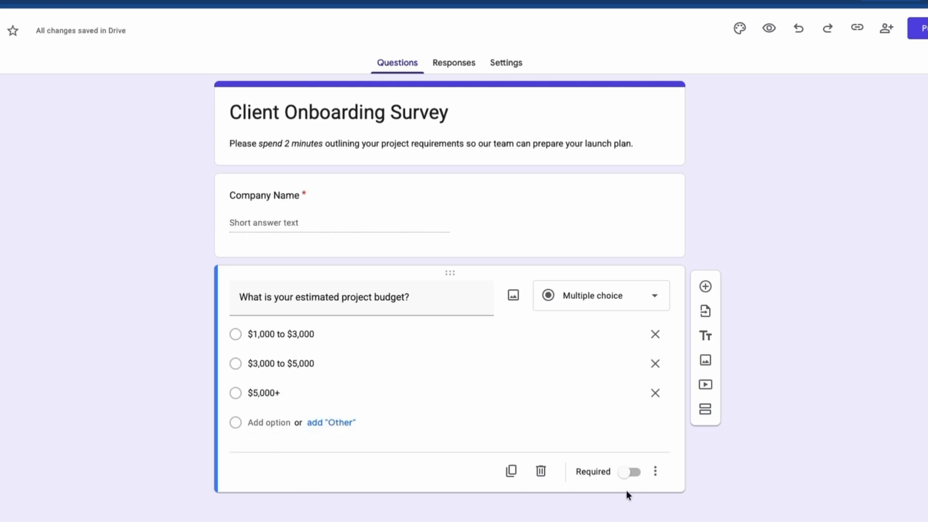
left_click(627, 472)
Step: Add a third question of type Checkboxes reading "Which services do you require immediately?"
left_click(705, 286)
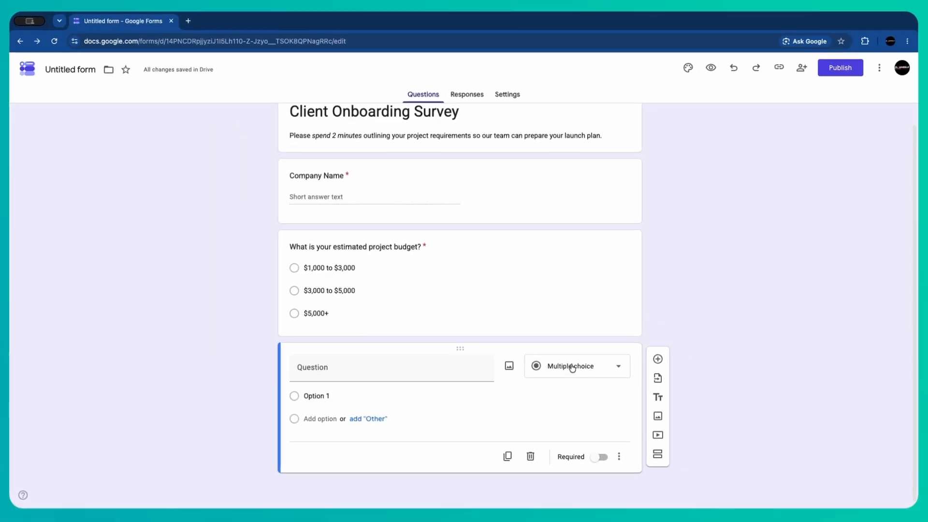
left_click(572, 368)
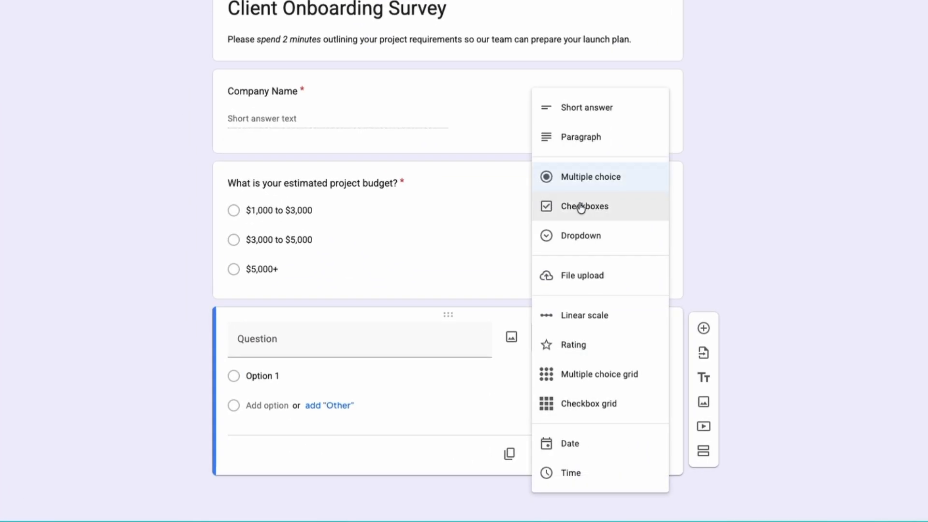
left_click(581, 207)
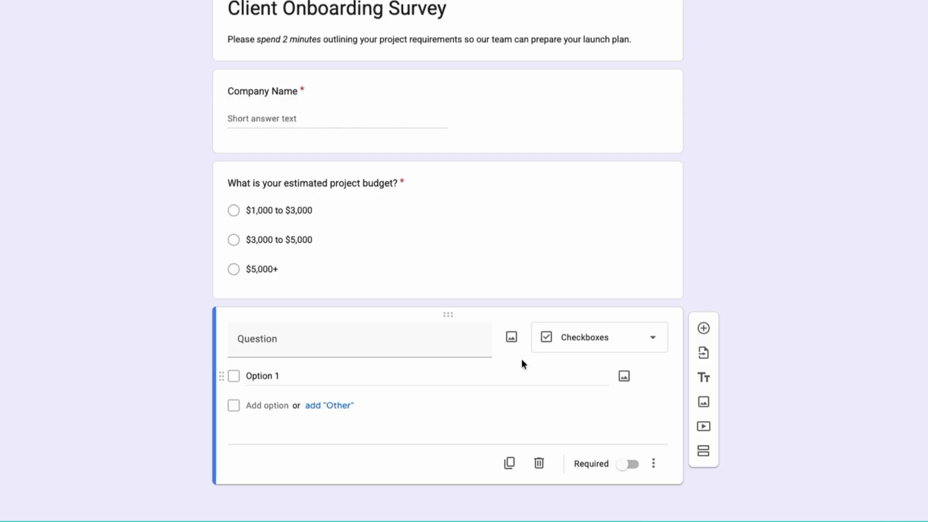
left_click(266, 329)
type("Which services do you require immediately?")
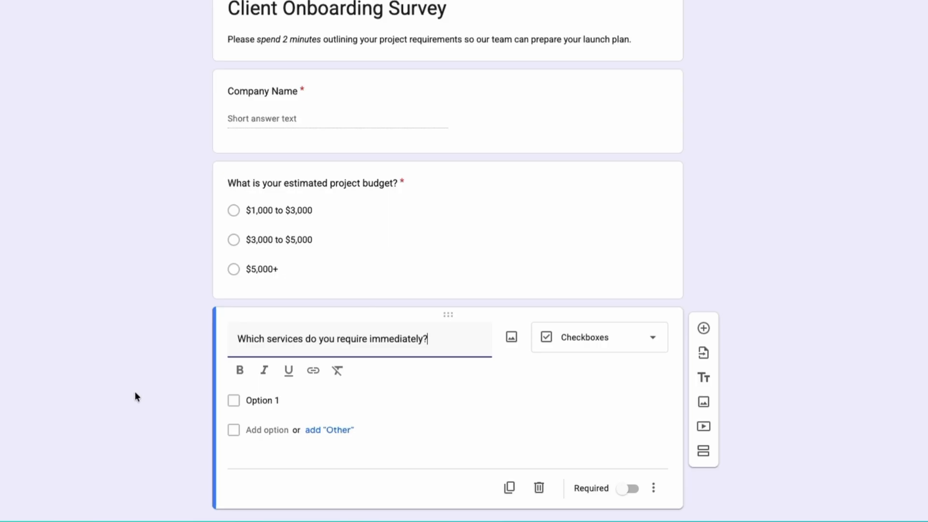
Step: Give the services question the options Web Development, UI/UX Design and Digital Marketing
left_click(275, 401)
type("Web Development")
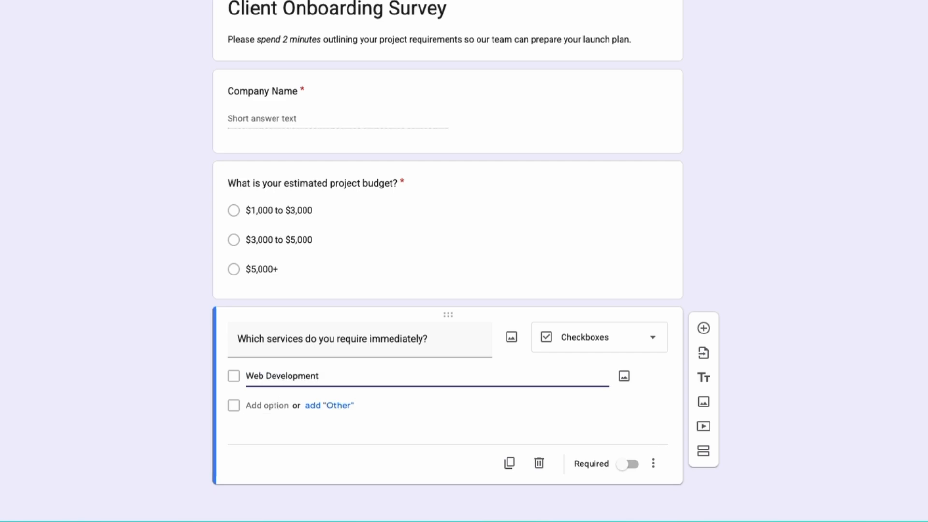
key("Return")
type("UI/UX Design")
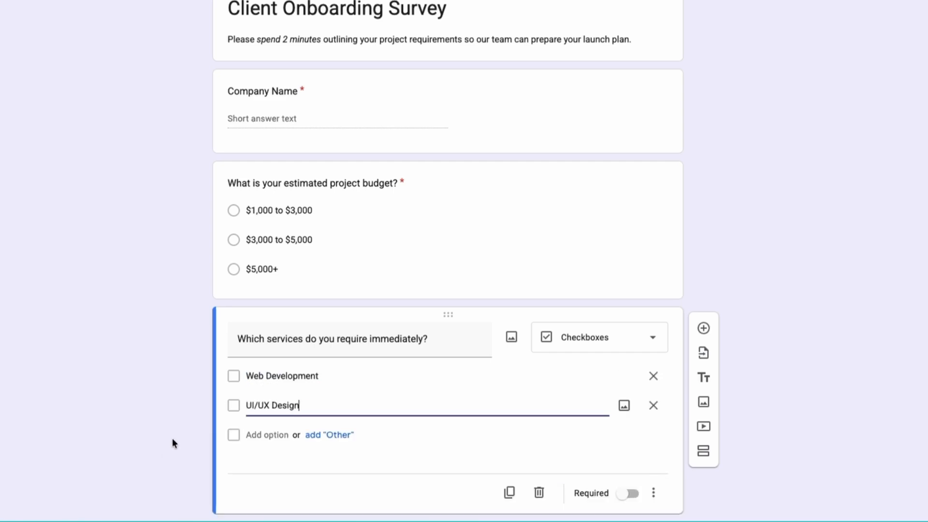
key("Return")
type("Digital Marketing")
left_click(845, 362)
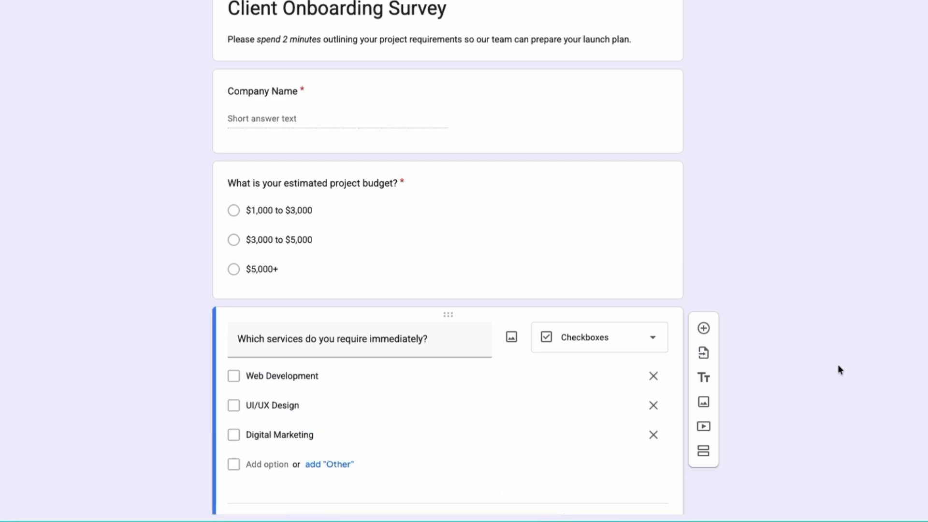
scroll(822, 364, "down", 2)
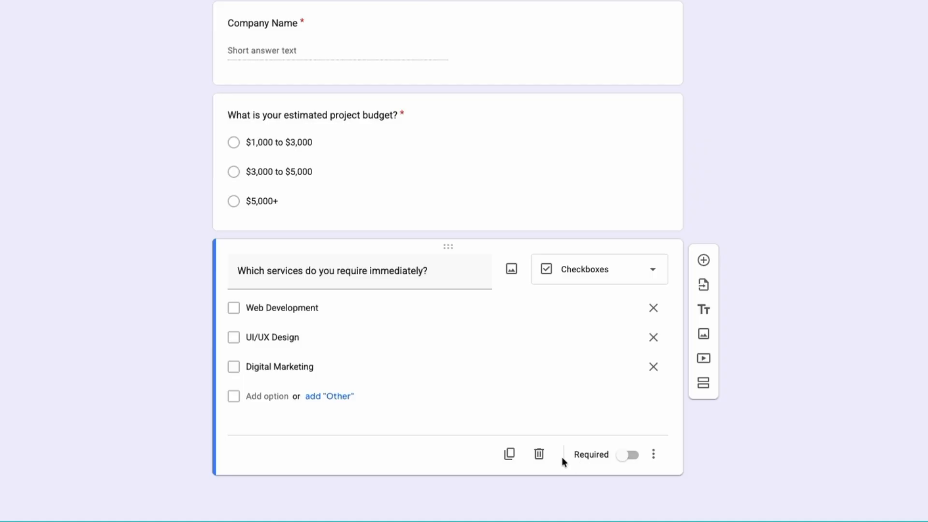
left_click(629, 457)
left_click(629, 457)
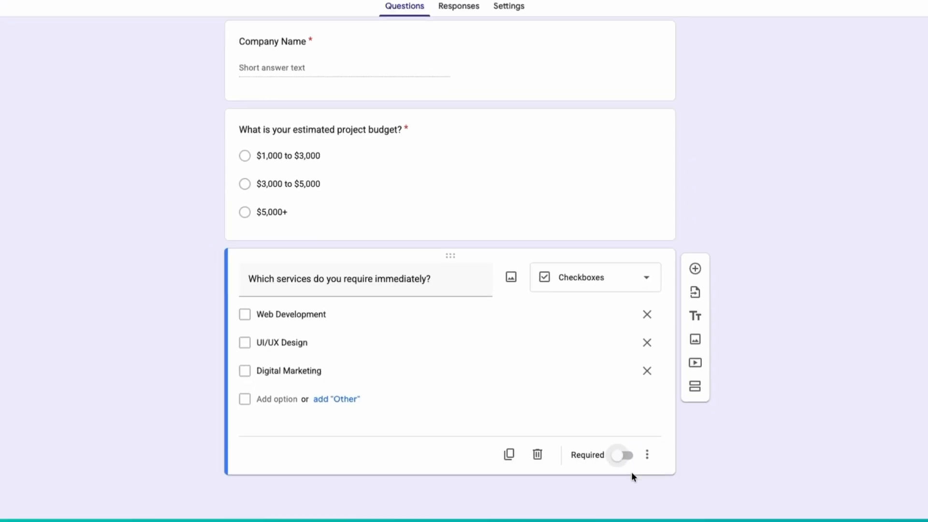
Step: Open the preview of the survey form
left_click(707, 66)
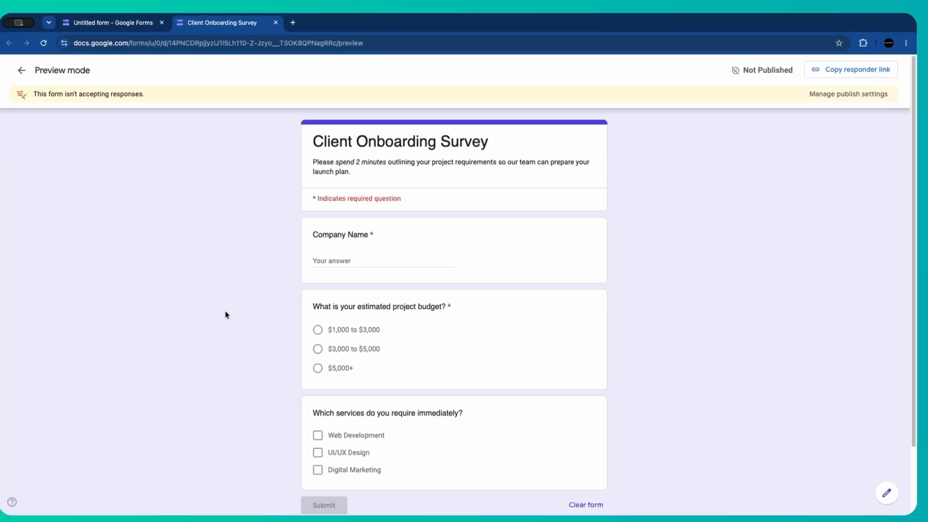
Step: Test the services question in the preview by ticking UI/UX Design, Web Development and Digital Marketing
scroll(337, 392, "down", 3)
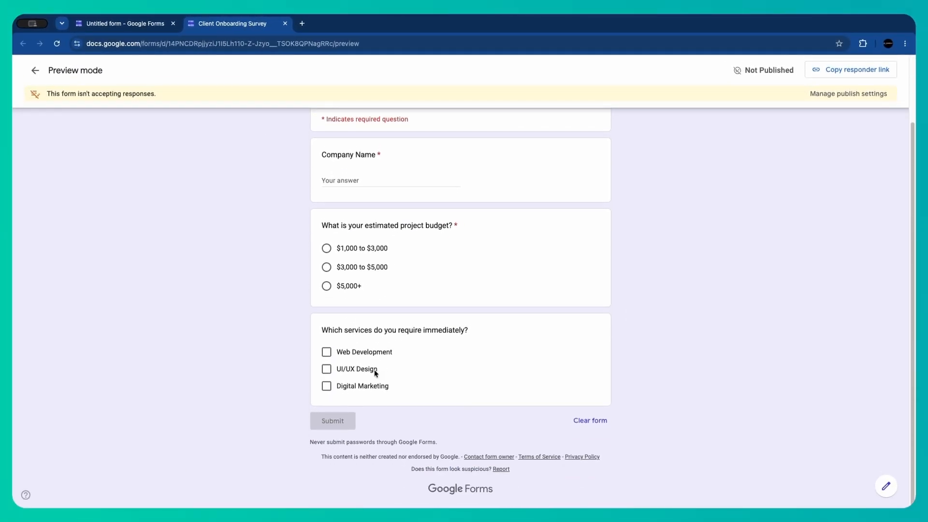
left_click(368, 369)
left_click(326, 352)
left_click(326, 386)
scroll(329, 367, "up", 3)
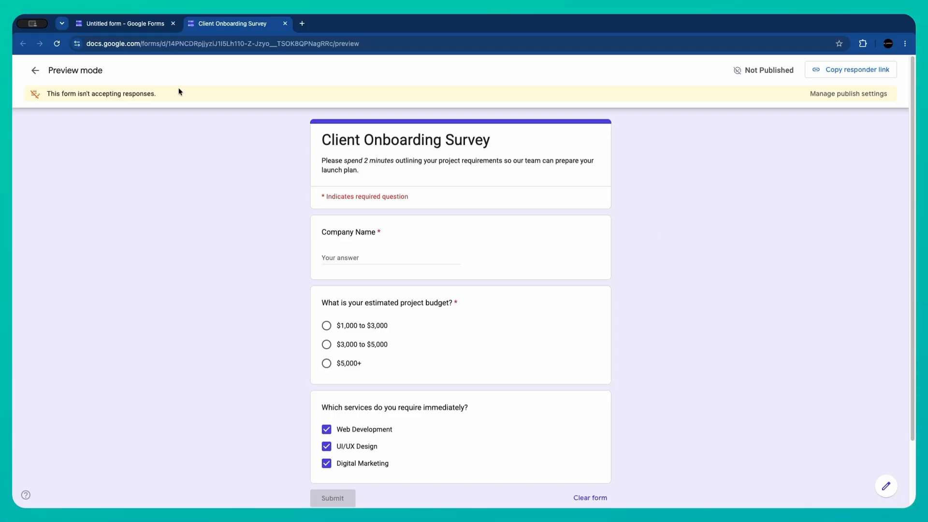
Step: Return to the form editor and rename the untitled form file as Client Onboarding Survey
left_click(110, 24)
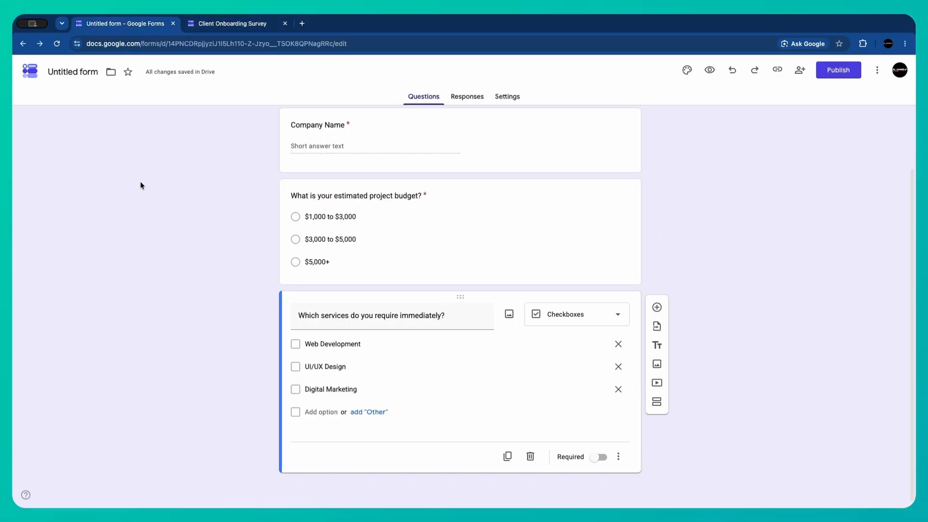
scroll(193, 204, "up", 2)
left_click(83, 73)
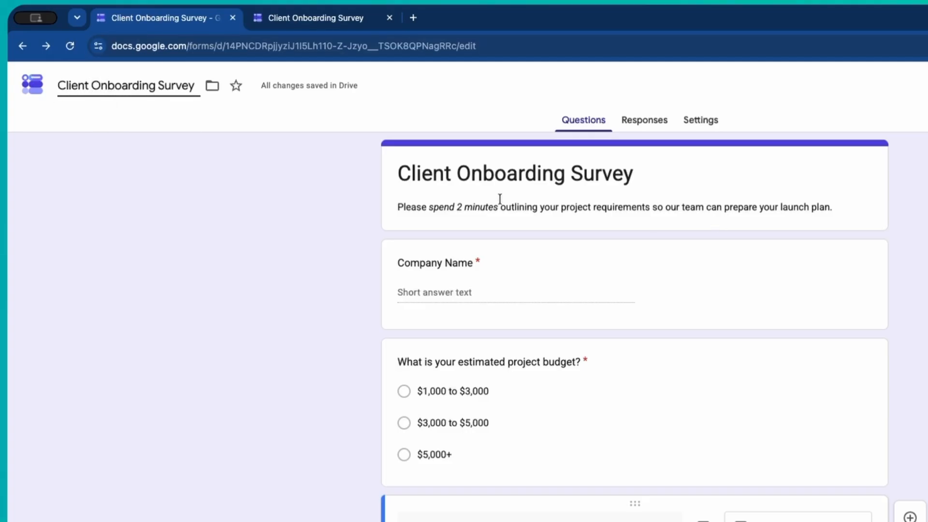
left_click(330, 262)
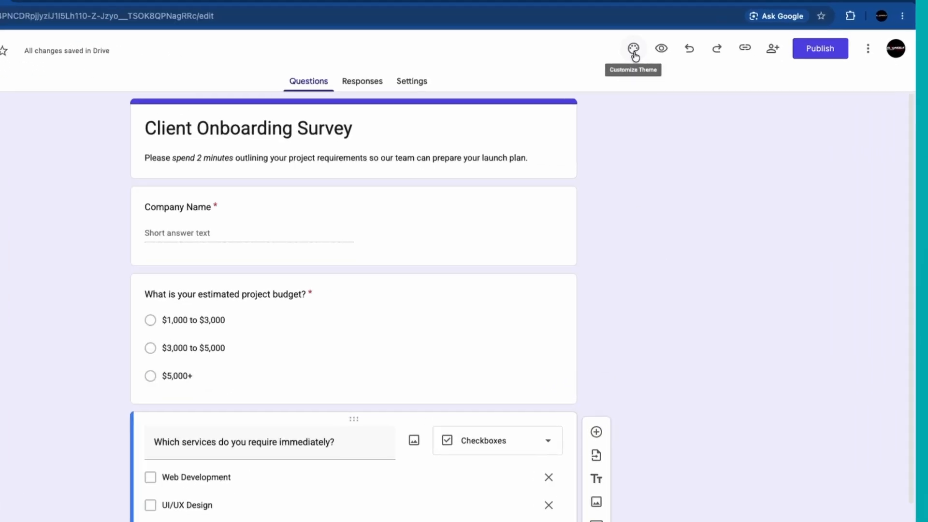
Step: Open the theme settings and set the header font to Poppins, adding it from the extended font library
left_click(598, 37)
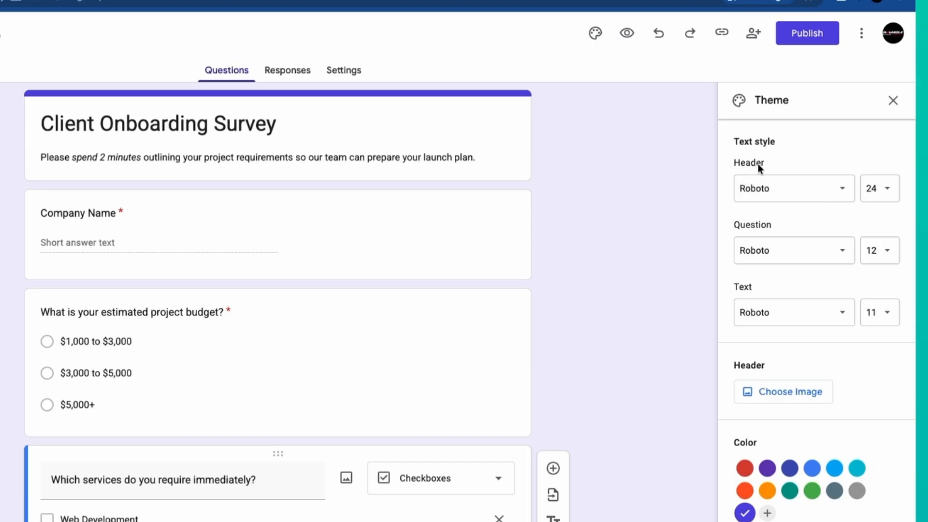
left_click(785, 189)
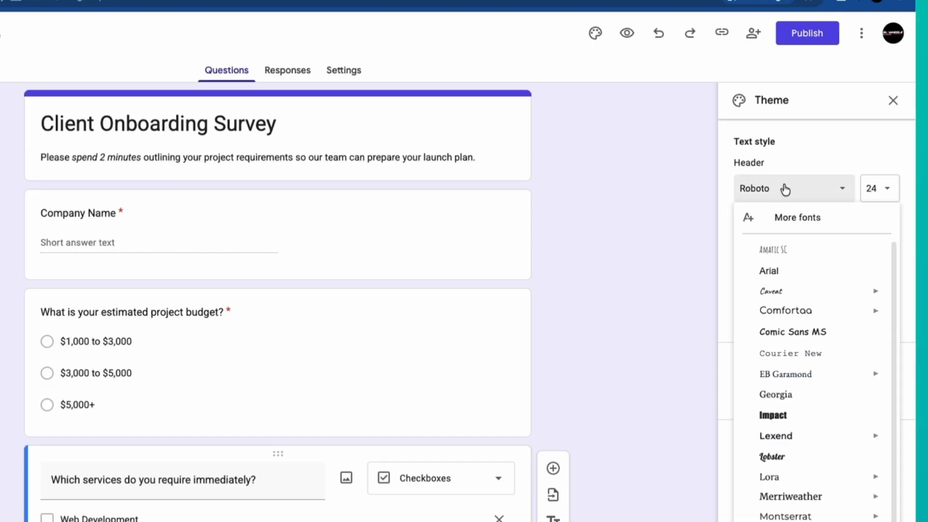
scroll(835, 464, "down", 2)
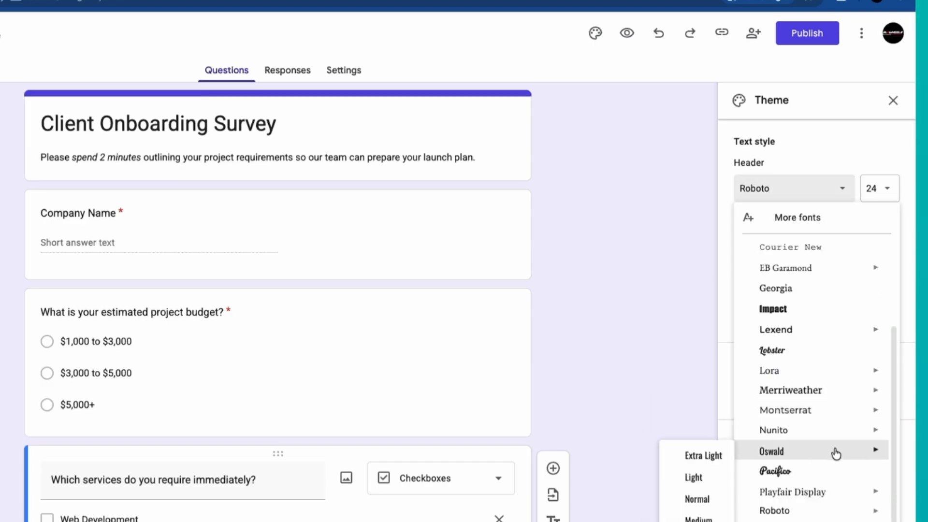
left_click(811, 217)
left_click(88, 172)
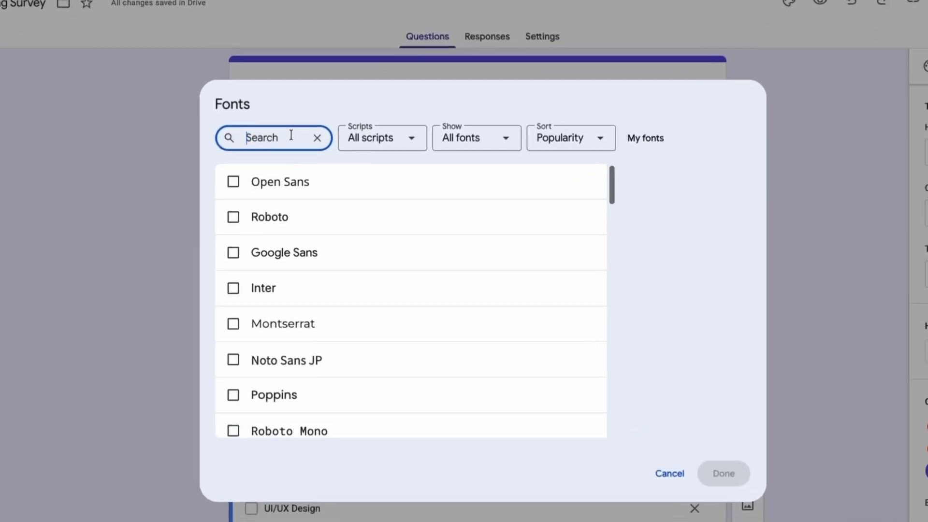
type("pop")
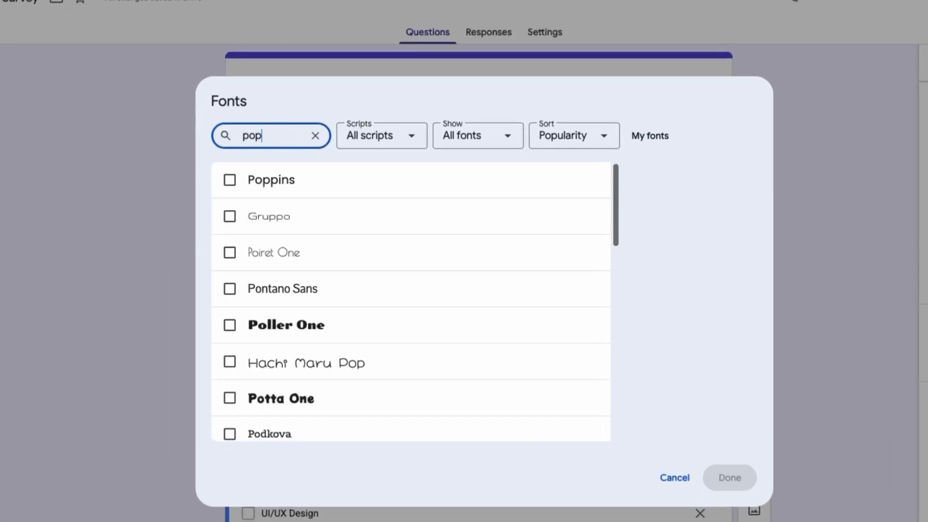
left_click(290, 184)
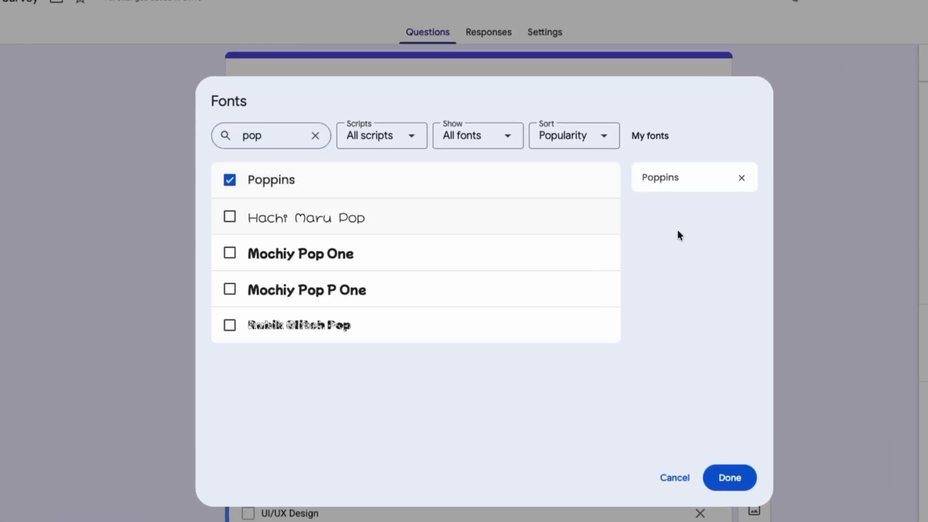
left_click(730, 477)
Step: Add the Lato font from the font library and apply it to the question text
left_click(895, 218)
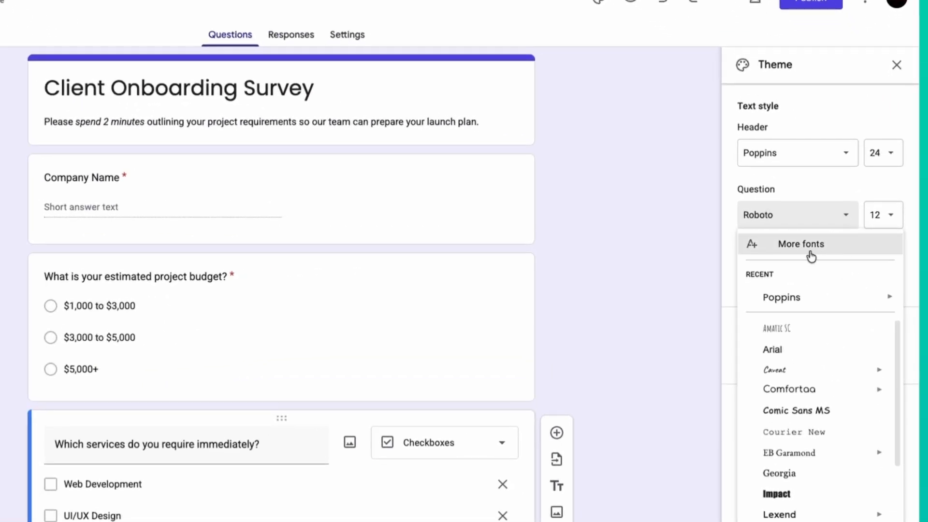
left_click(820, 246)
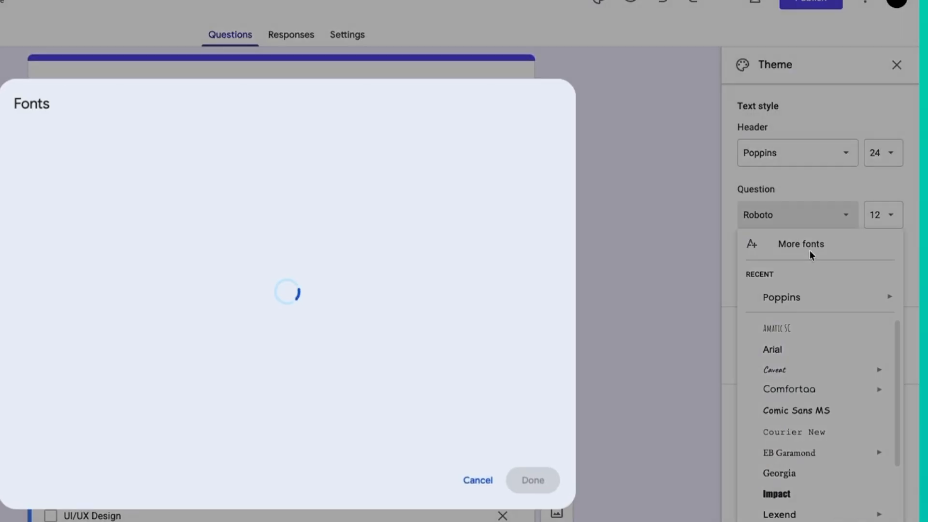
left_click(68, 139)
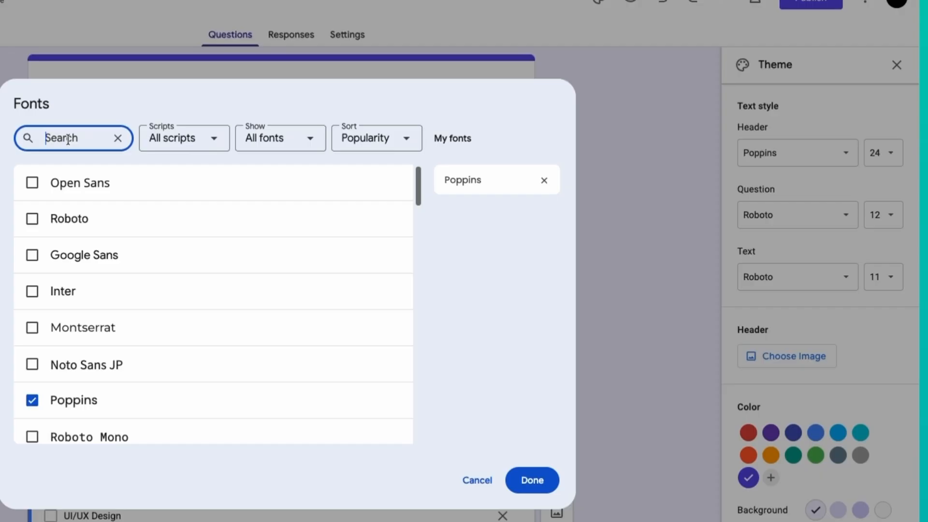
type("la")
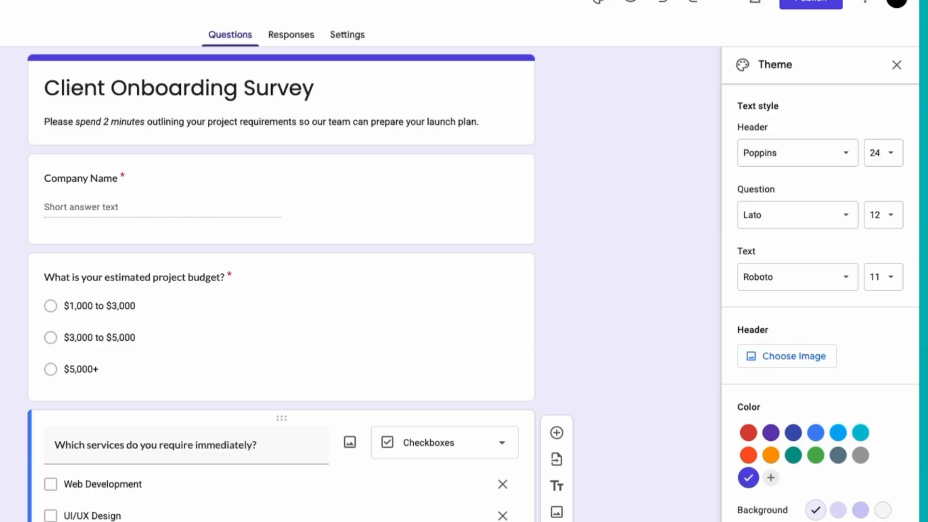
Step: Set the theme's body text font to Lato
scroll(454, 460, "down", 2)
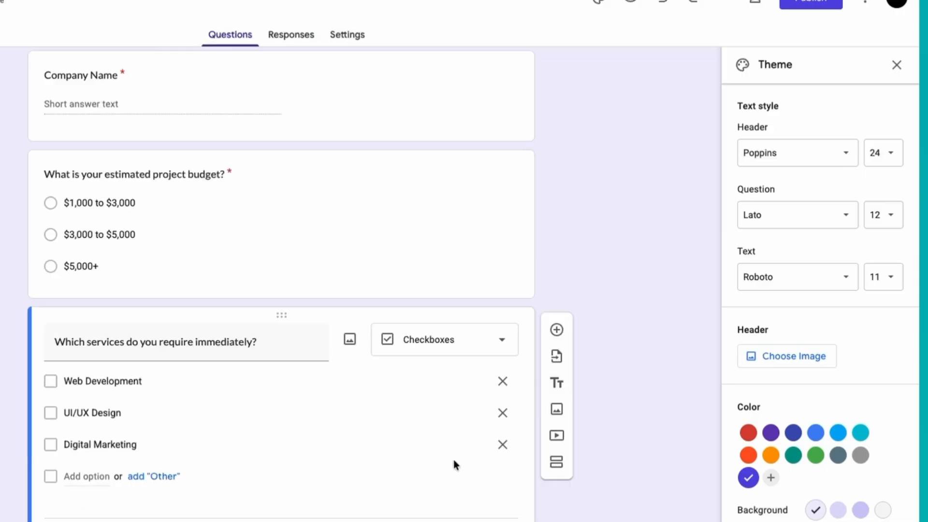
left_click(797, 285)
left_click(794, 314)
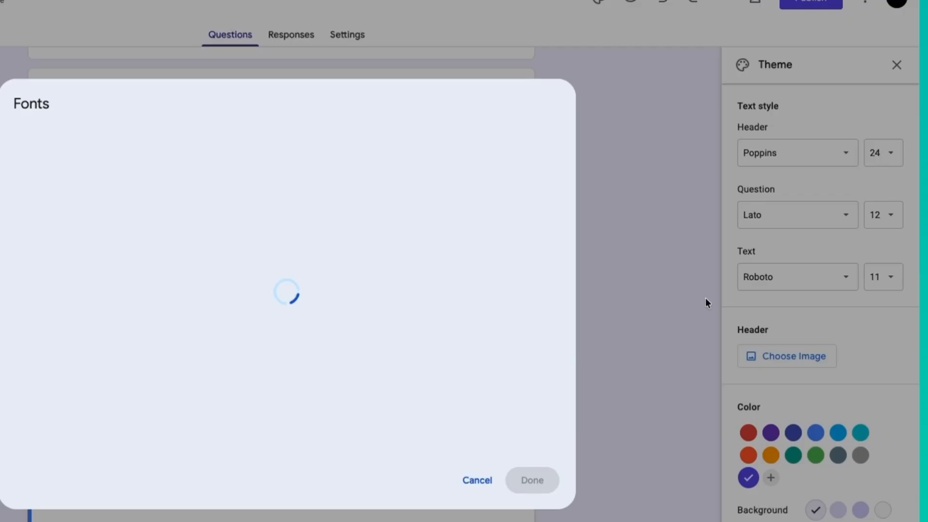
left_click(73, 138)
type("lat")
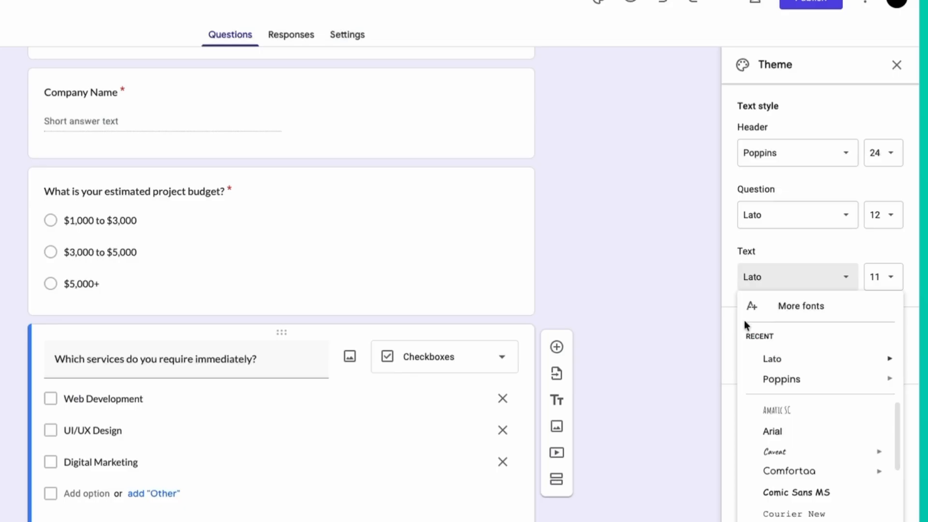
scroll(654, 334, "up", 2)
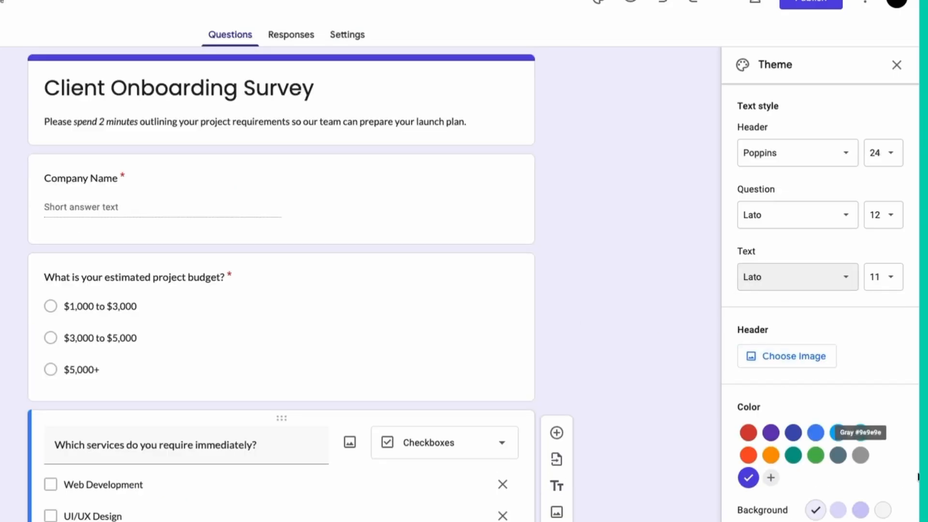
Step: Browse the header image sources and insert the row-of-neckties picture from the Illustrations themes as the form header
left_click(793, 357)
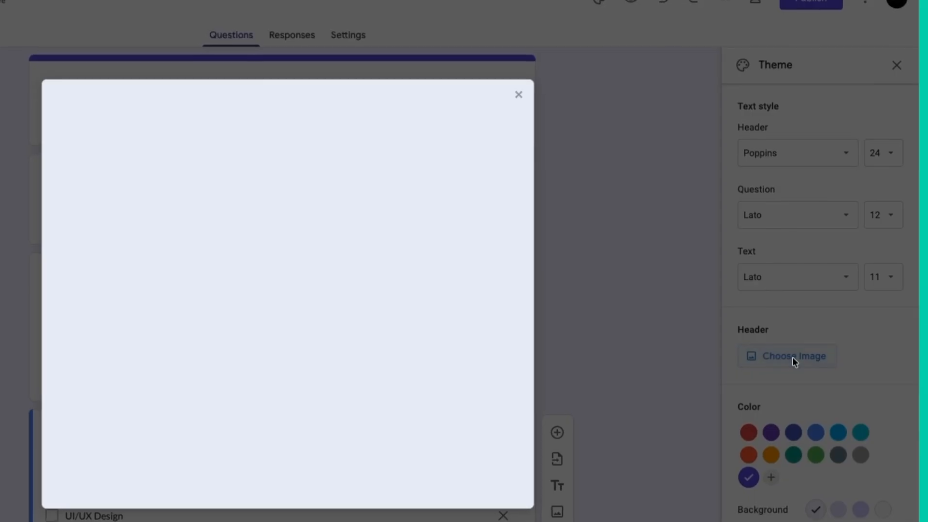
scroll(378, 405, "down", 3)
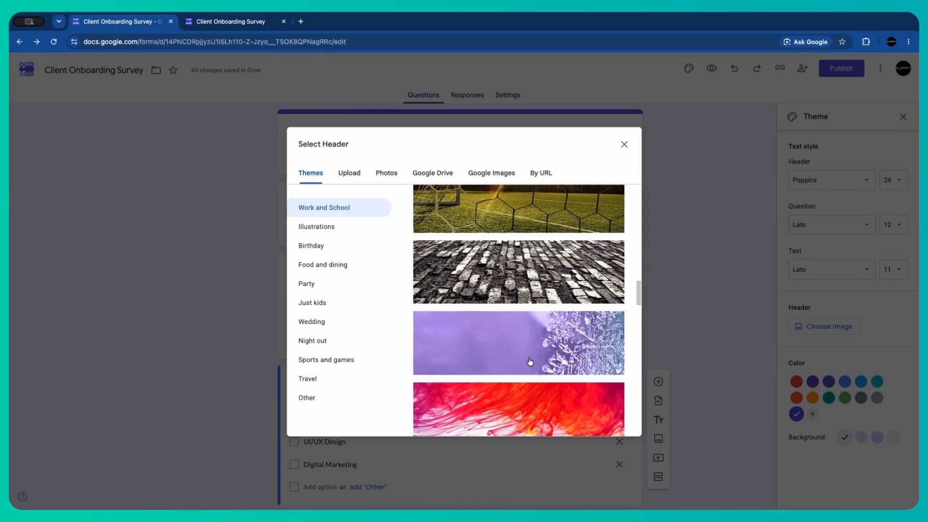
scroll(529, 362, "down", 10)
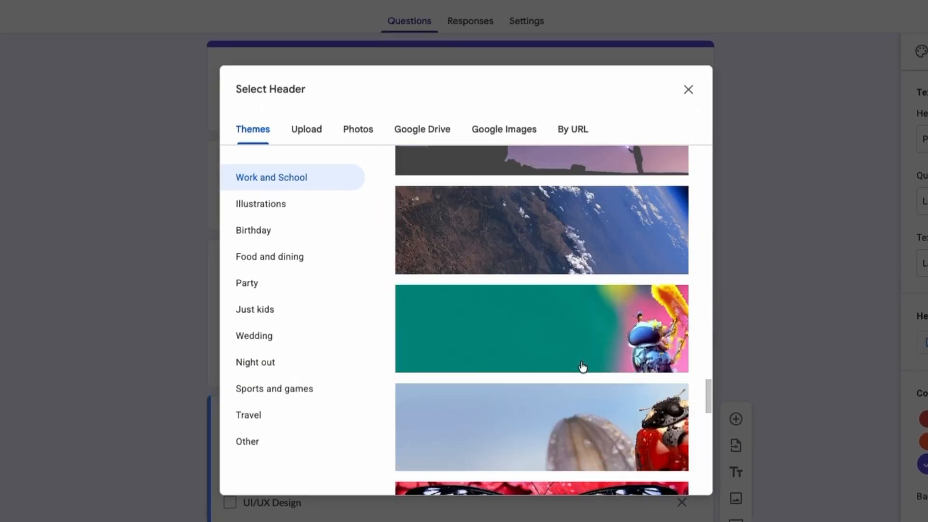
scroll(583, 367, "down", 3)
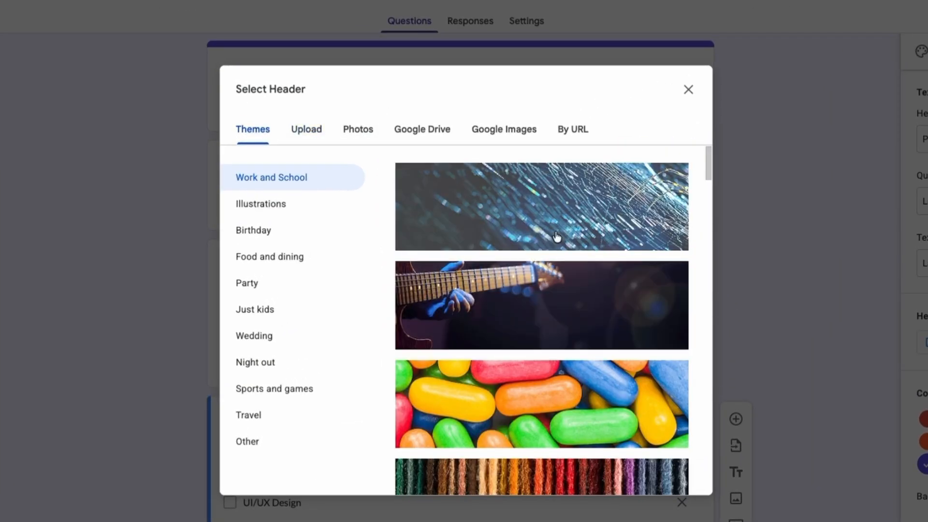
left_click(312, 136)
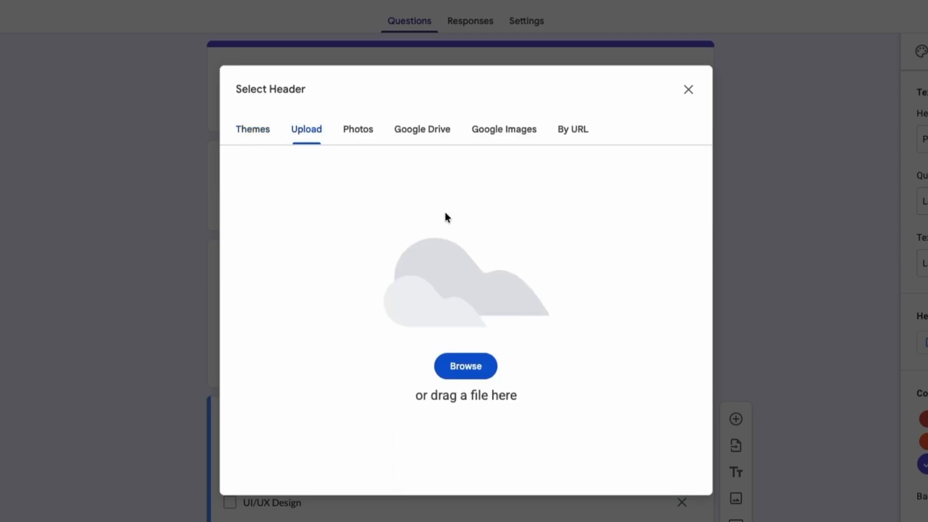
left_click(267, 145)
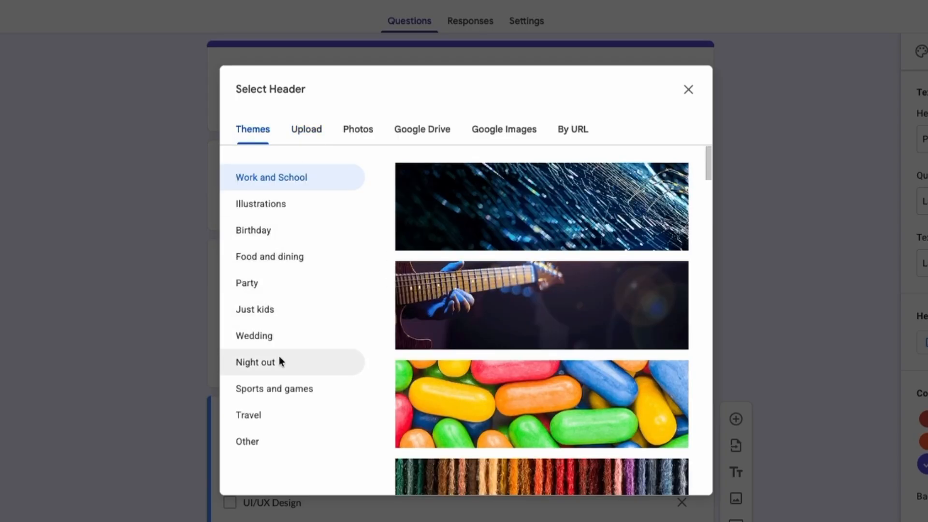
left_click(278, 205)
scroll(518, 353, "down", 5)
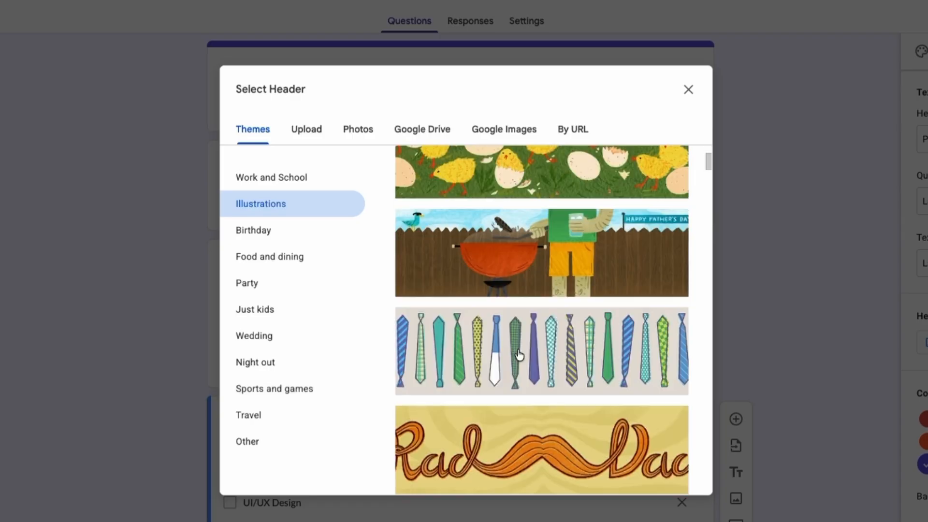
left_click(519, 354)
left_click(675, 477)
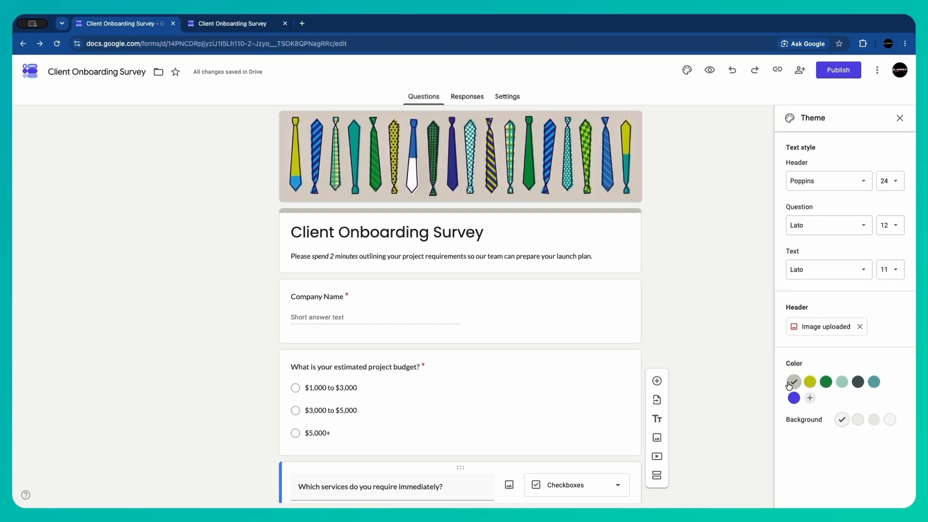
Step: Add a custom light lime-green color and apply it as the form's theme color
left_click(810, 382)
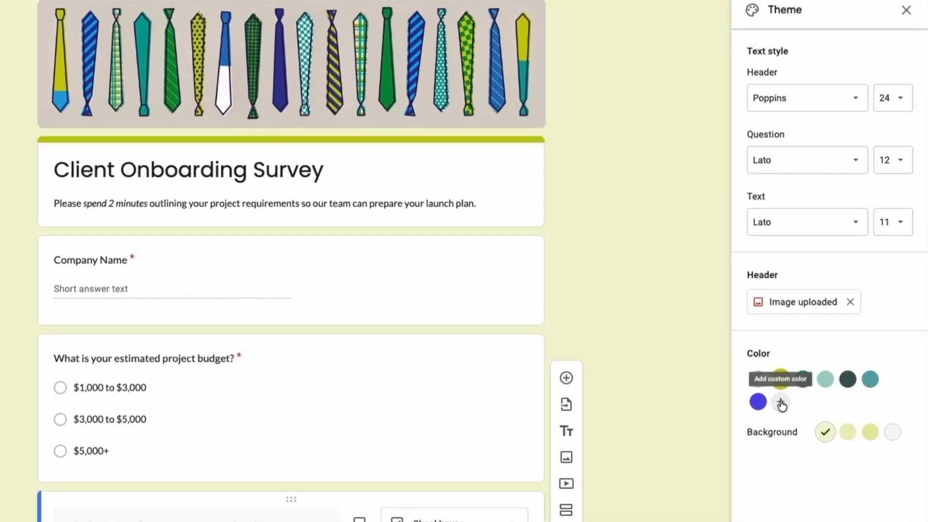
left_click(781, 403)
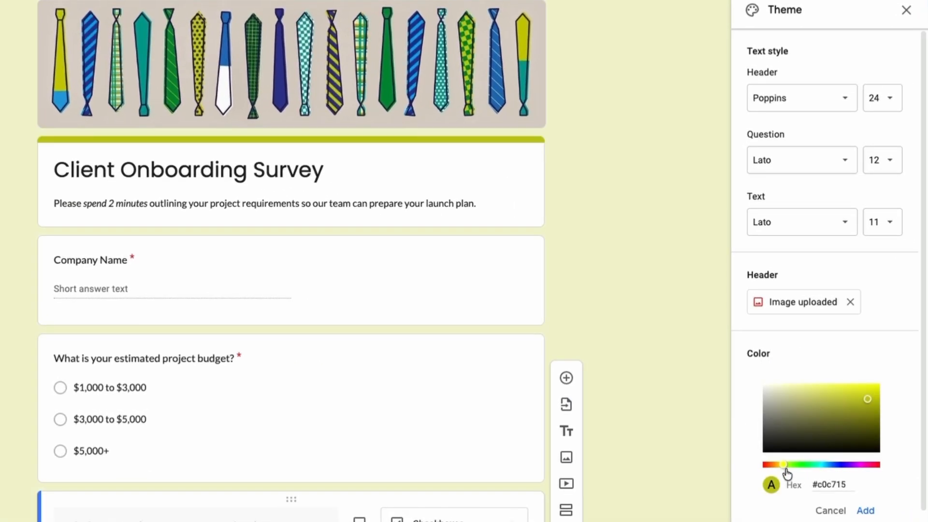
left_click_drag(783, 464, 789, 465)
left_click_drag(869, 401, 806, 362)
left_click(867, 512)
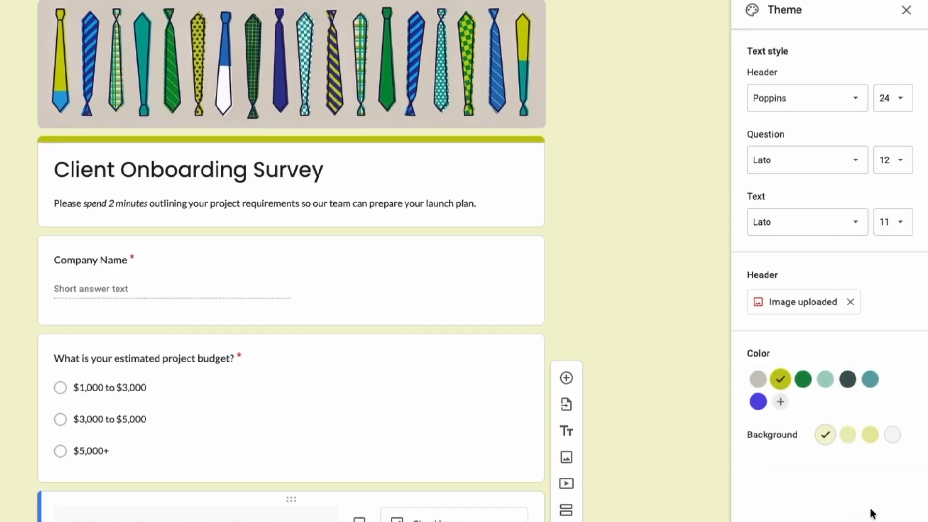
scroll(590, 214, "down", 5)
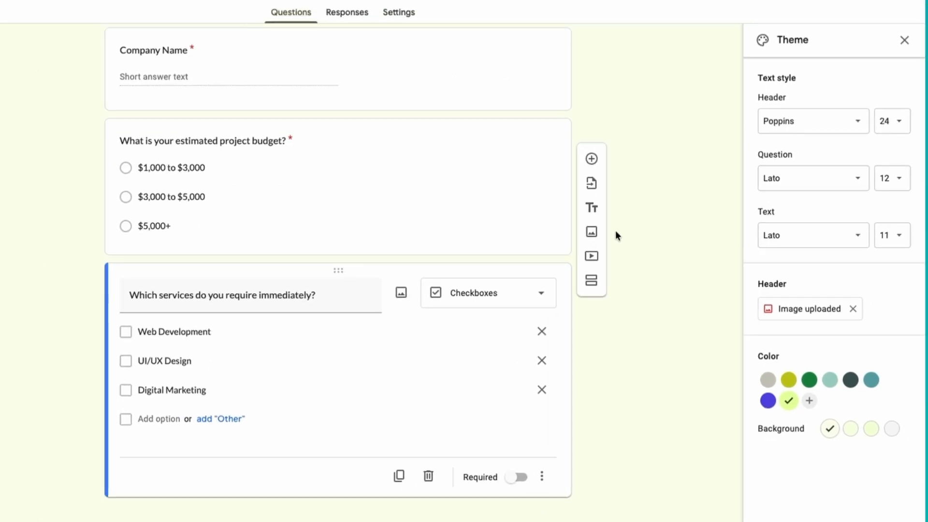
scroll(616, 232, "up", 5)
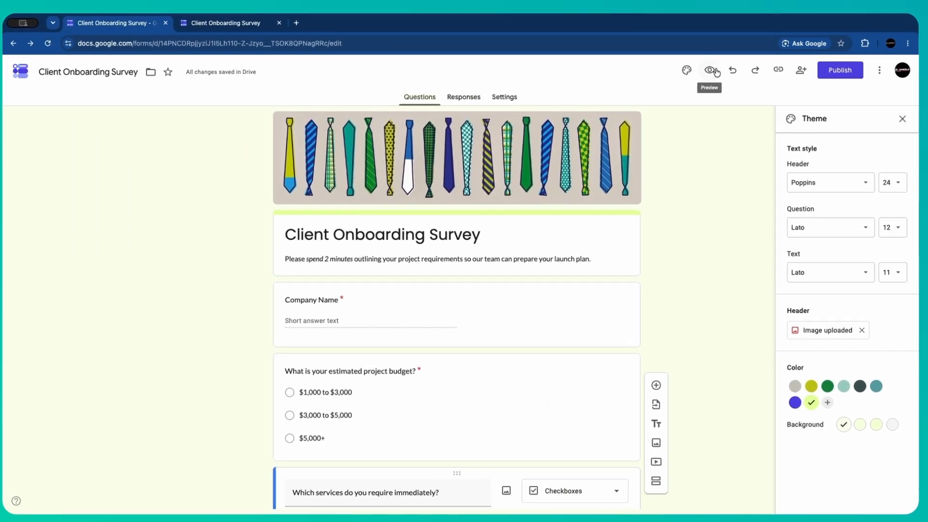
Step: Preview the themed form and test it with company name abc, budget $3,000 to $5,000 and the Digital Marketing service
left_click(717, 71)
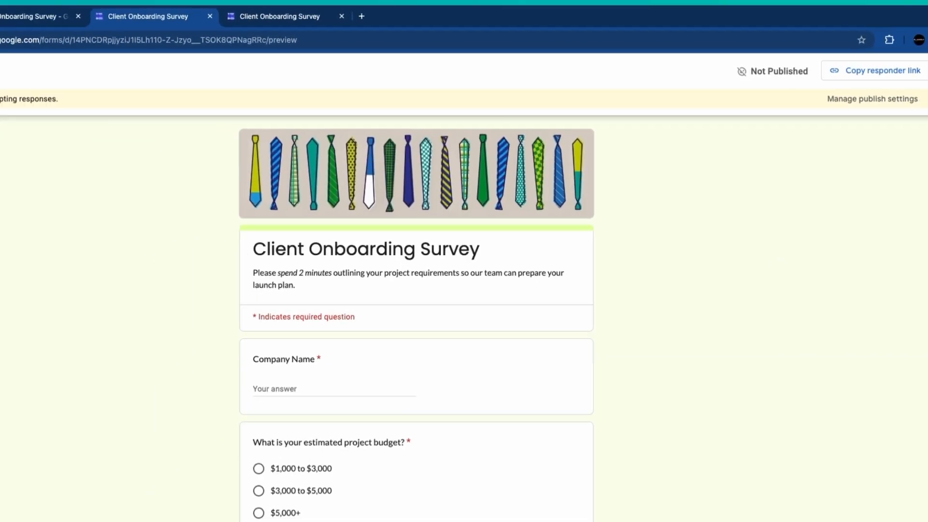
scroll(333, 296, "down", 3)
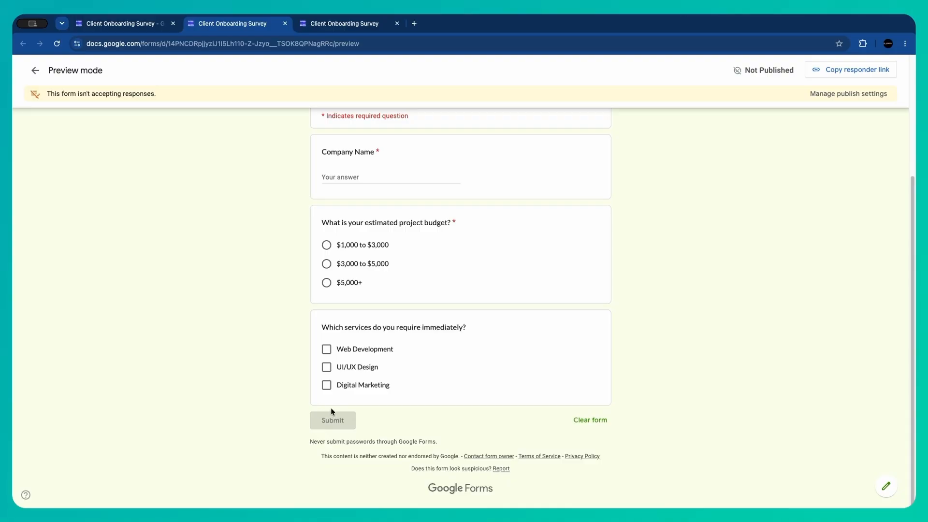
left_click(345, 386)
left_click(361, 264)
scroll(346, 249, "up", 2)
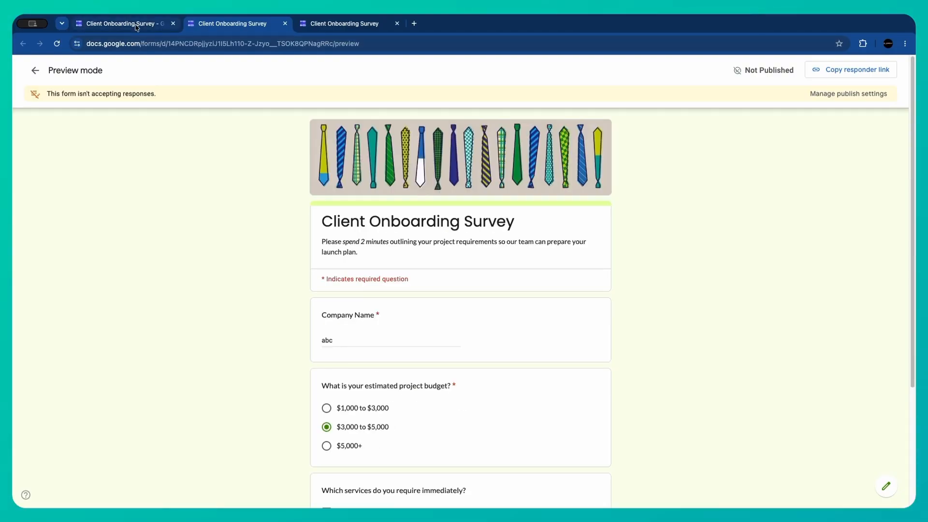
Step: Return to the form editor and look through the recent forms available for importing questions
left_click(137, 28)
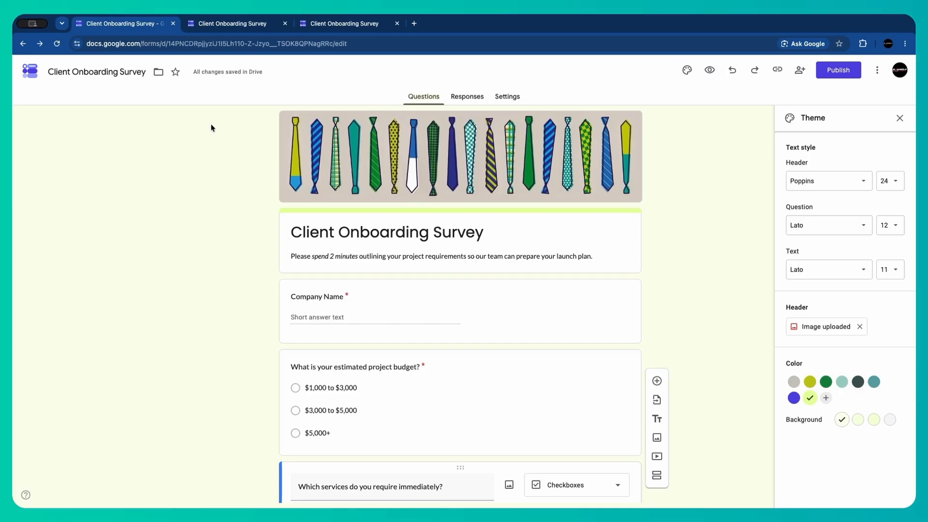
scroll(211, 127, "down", 4)
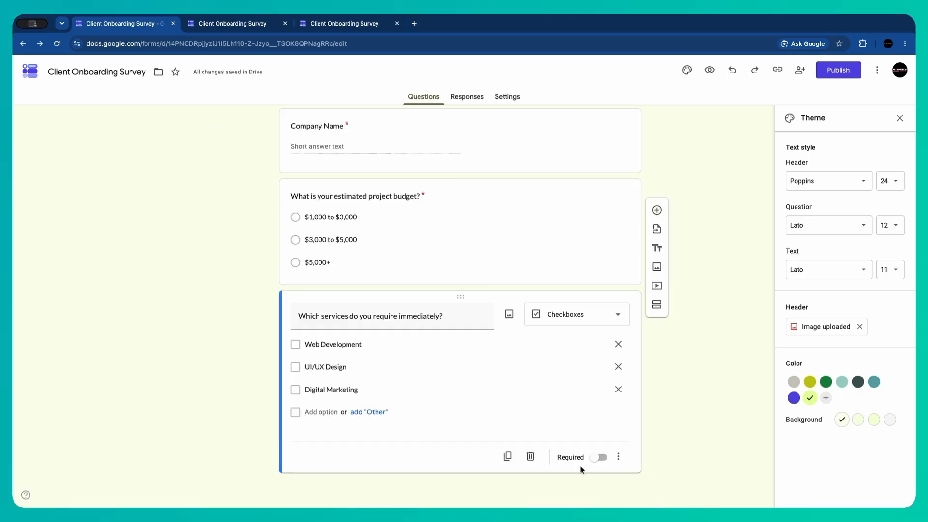
left_click(657, 210)
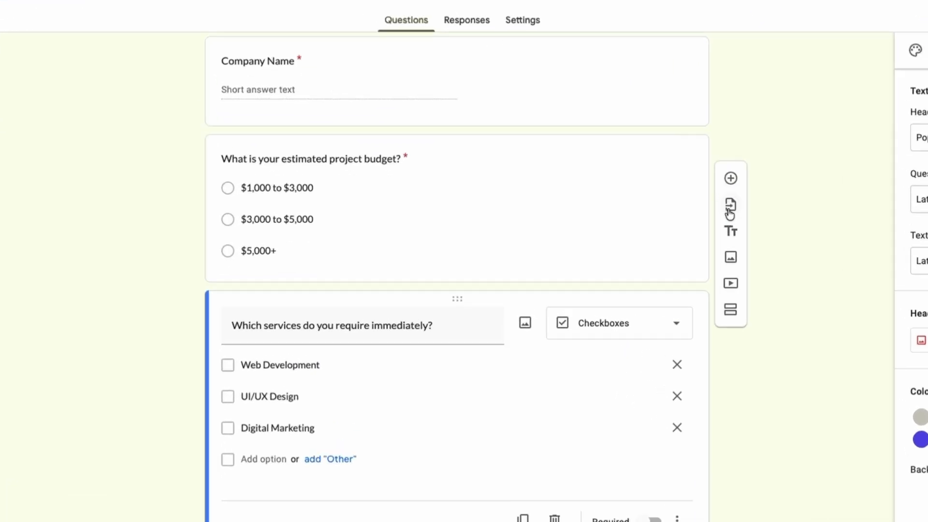
left_click(730, 208)
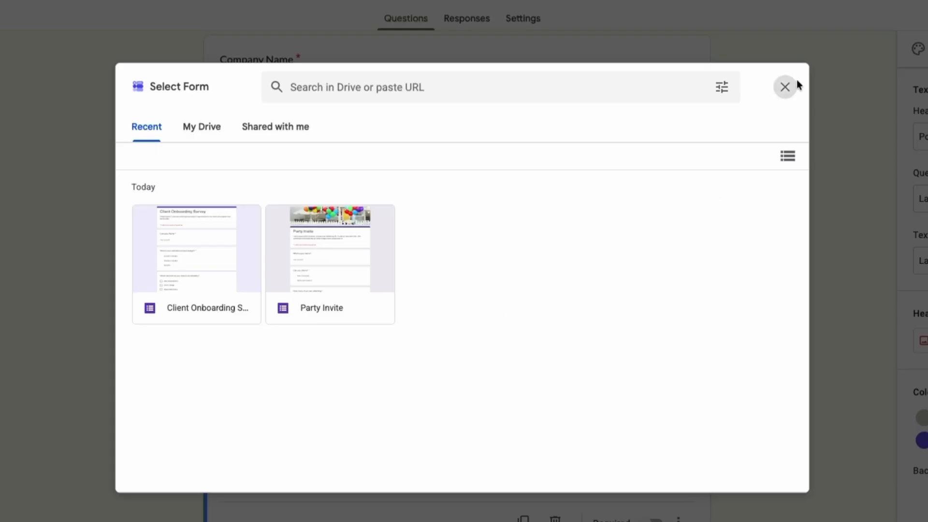
left_click(786, 87)
Step: Try out a title-and-description block and a new section below the services question, deleting each one
left_click(735, 237)
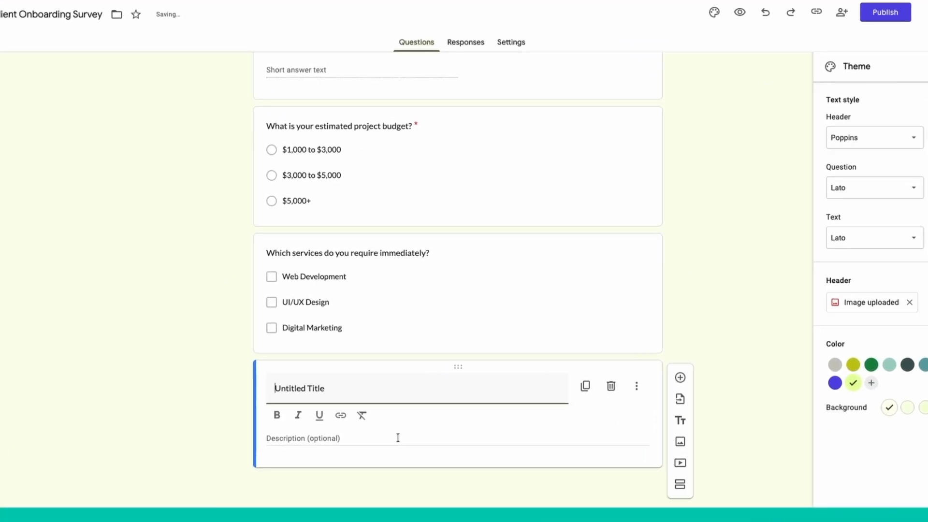
left_click(611, 386)
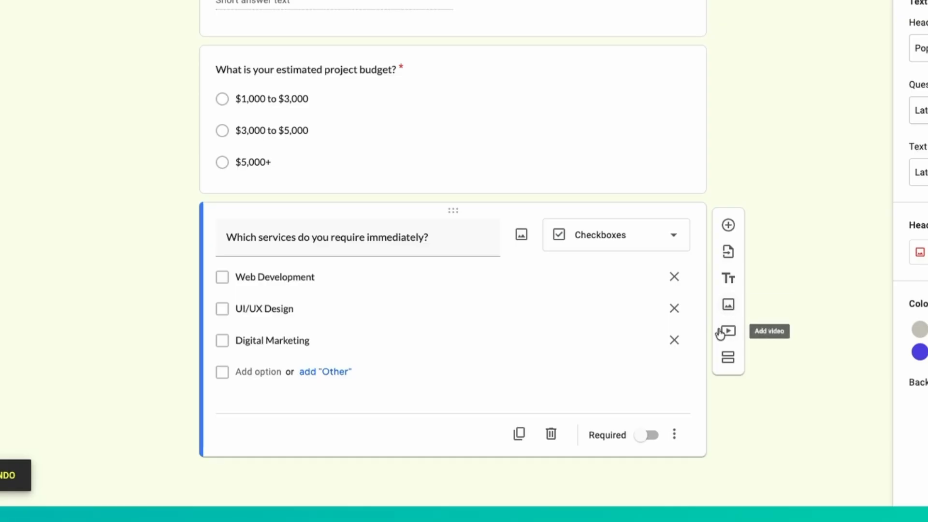
left_click(730, 358)
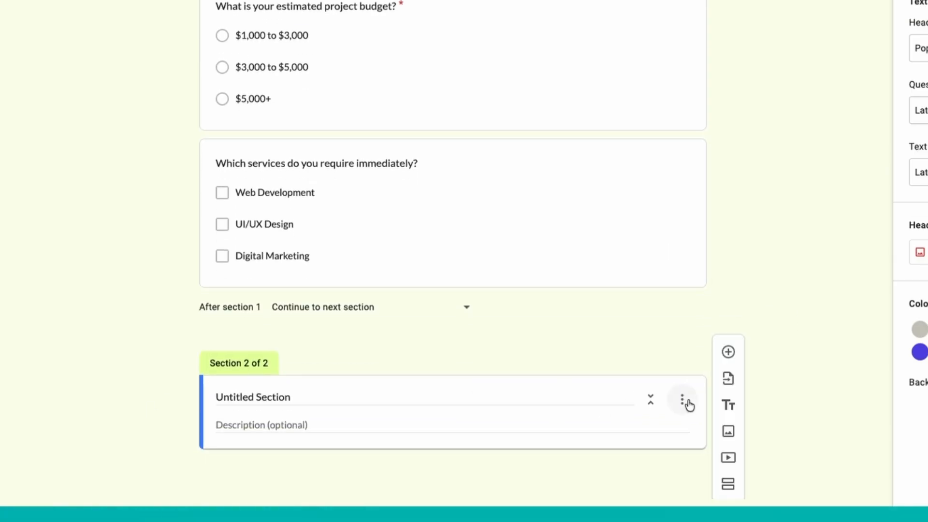
left_click(683, 400)
left_click(704, 456)
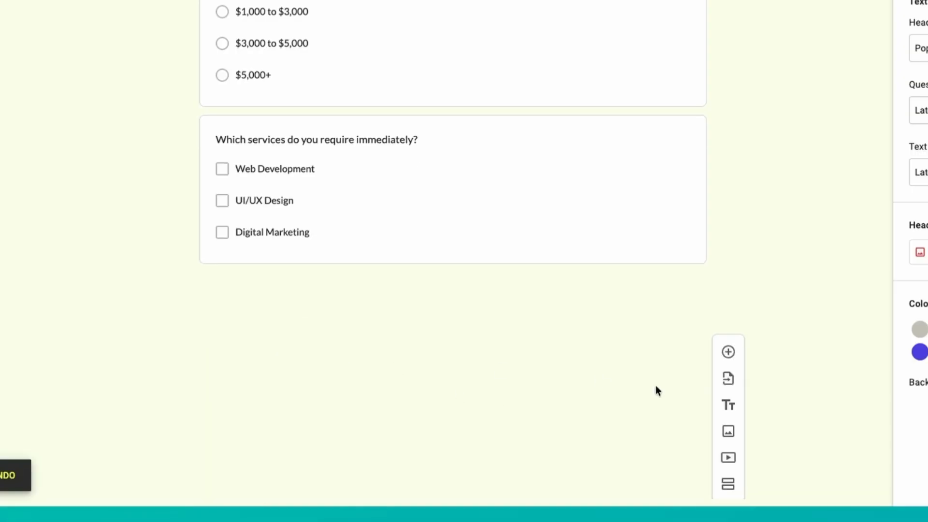
Step: Review the form's layout from the header image down and check its responses page
scroll(656, 385, "up", 7)
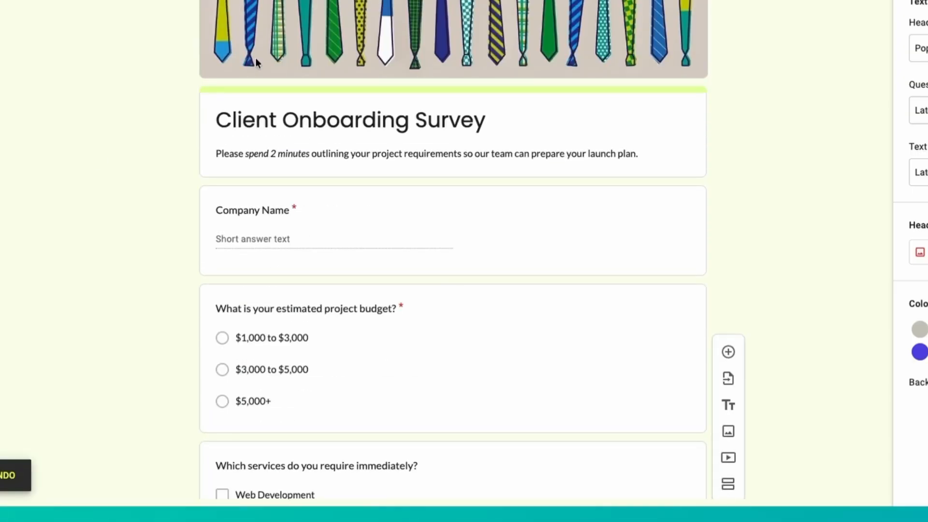
scroll(379, 422, "down", 3)
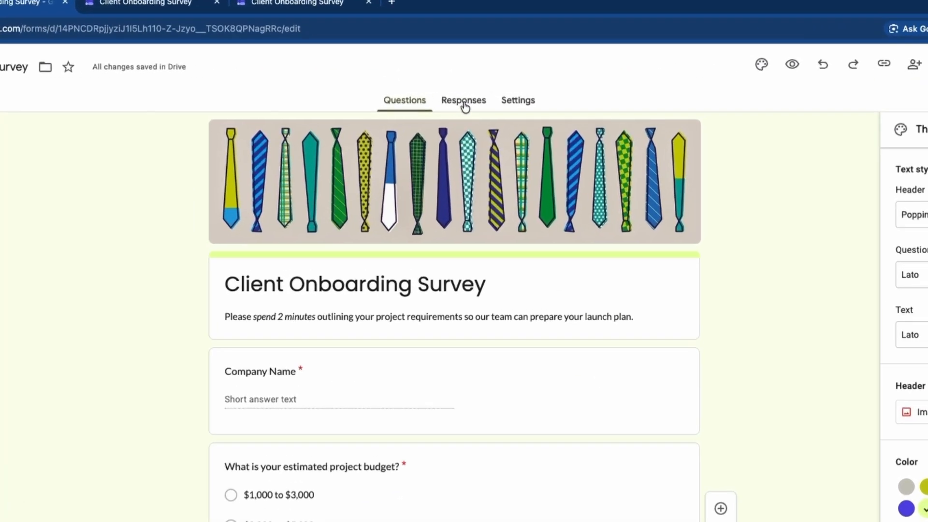
left_click(464, 105)
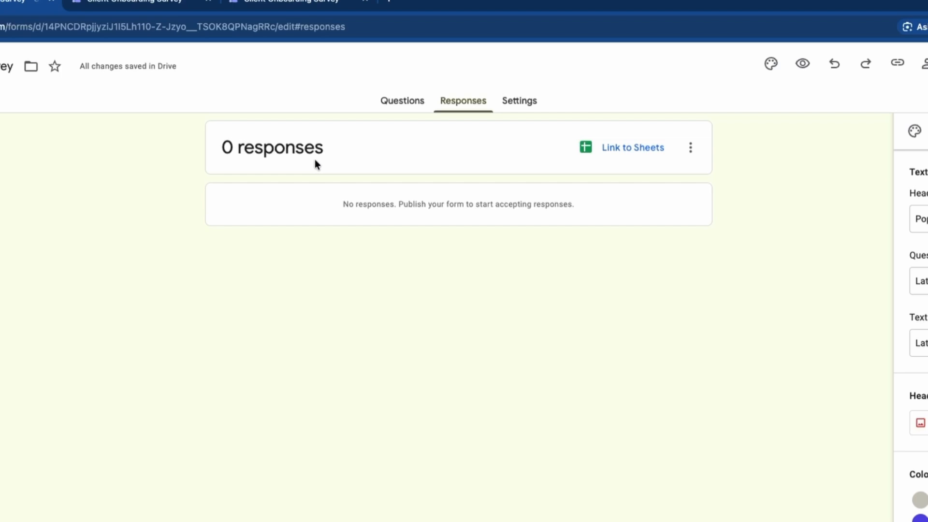
Step: Try the quiz option in the form settings, review its grading and respondent options, and turn it off
left_click(516, 105)
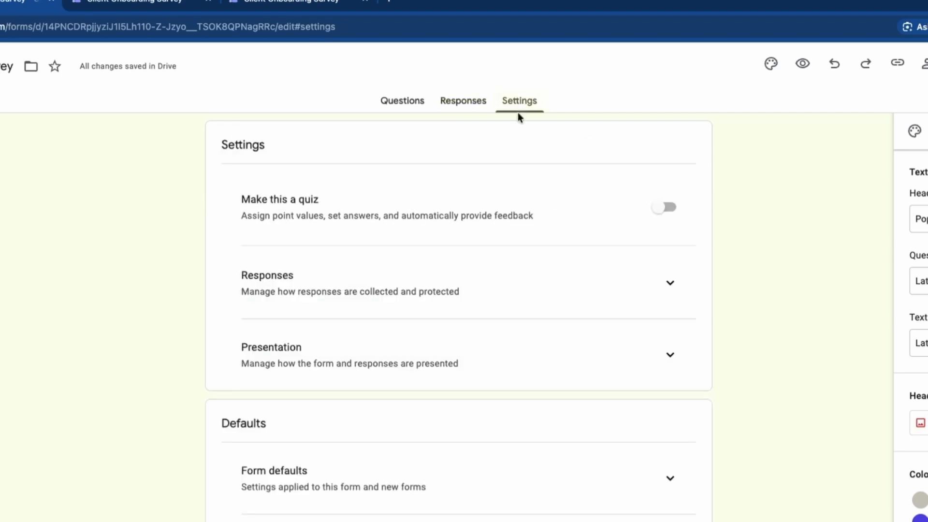
left_click(664, 209)
left_click(668, 208)
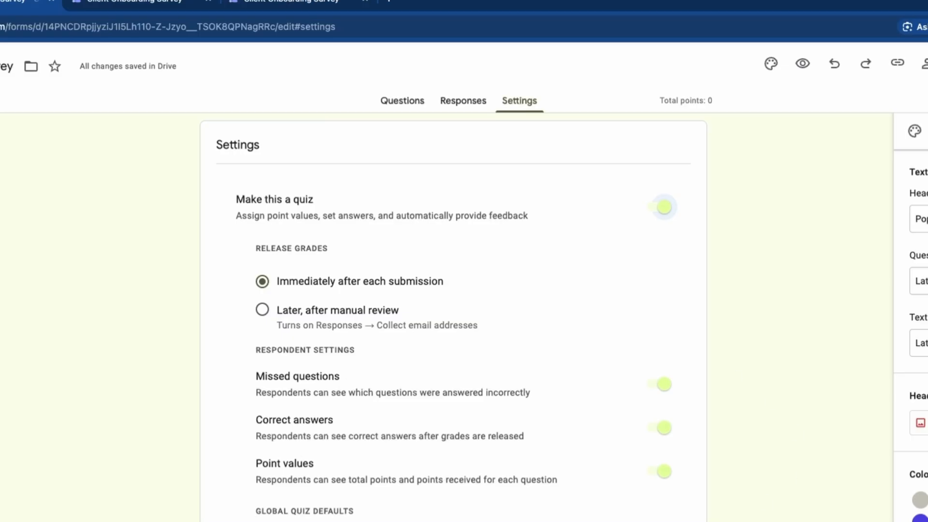
scroll(672, 227, "down", 4)
scroll(672, 228, "up", 4)
left_click(667, 211)
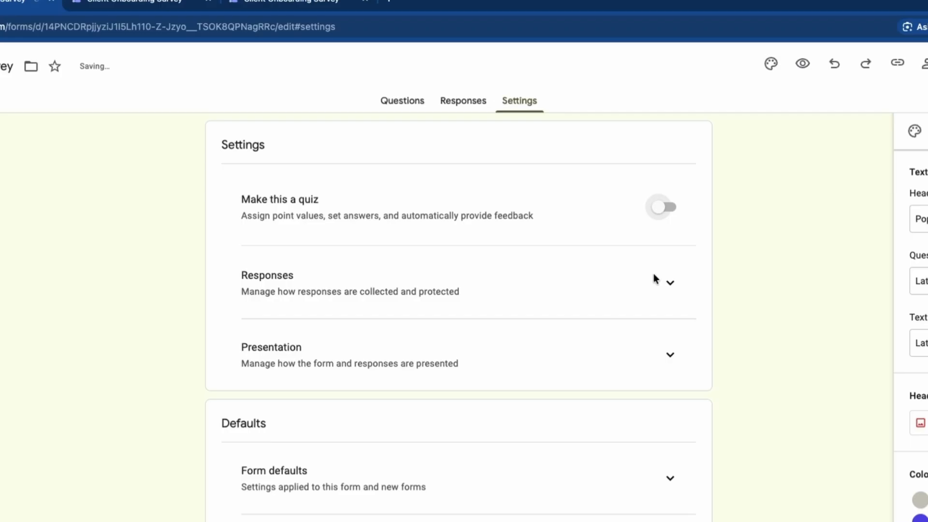
Step: Try Verified email collection, restore Do not collect, and try the Limit to 1 response option
left_click(671, 286)
left_click(592, 341)
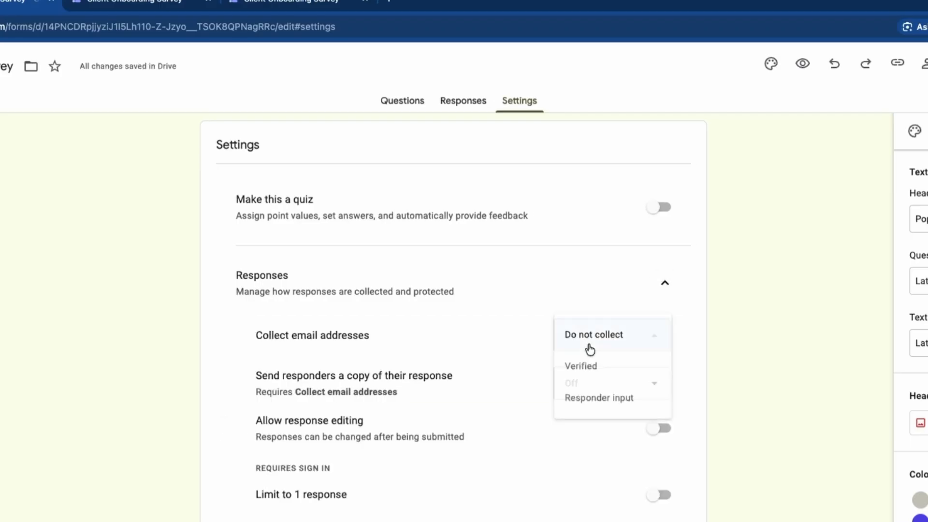
left_click(600, 372)
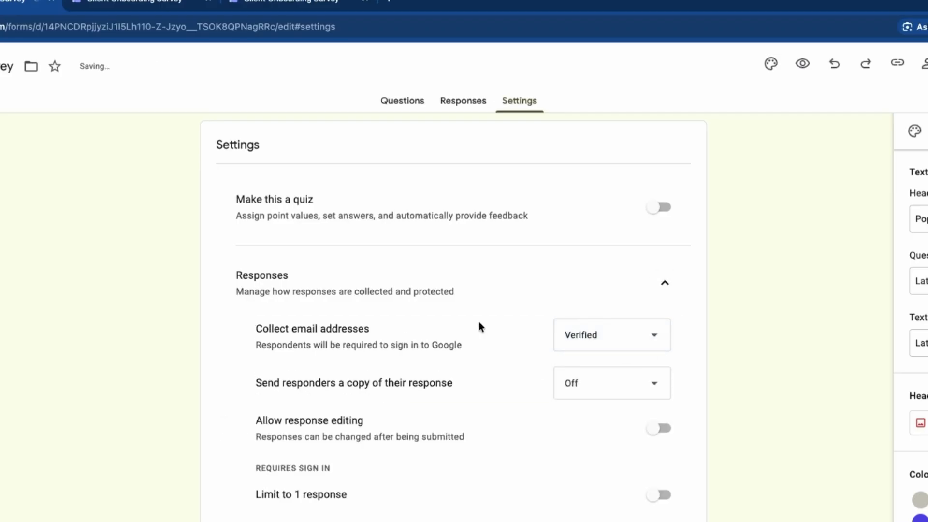
left_click(590, 336)
left_click(594, 303)
scroll(324, 369, "down", 3)
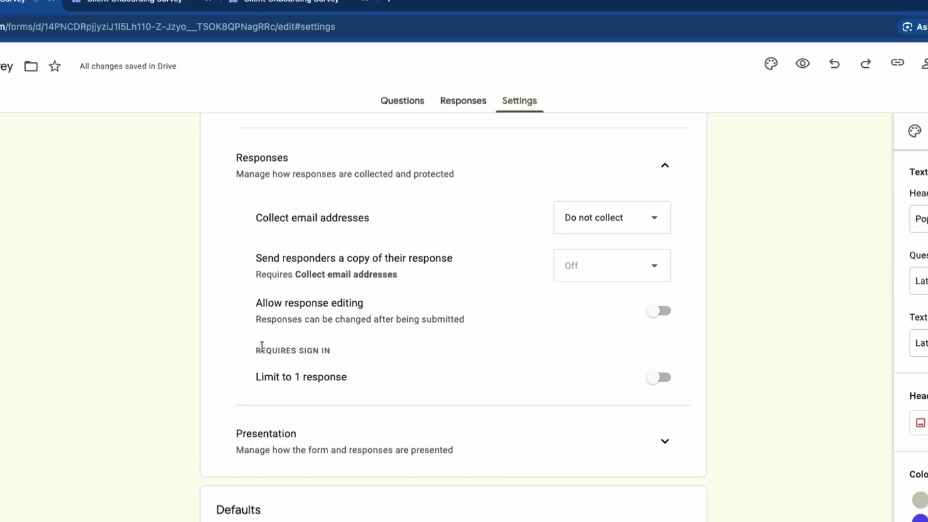
left_click(658, 382)
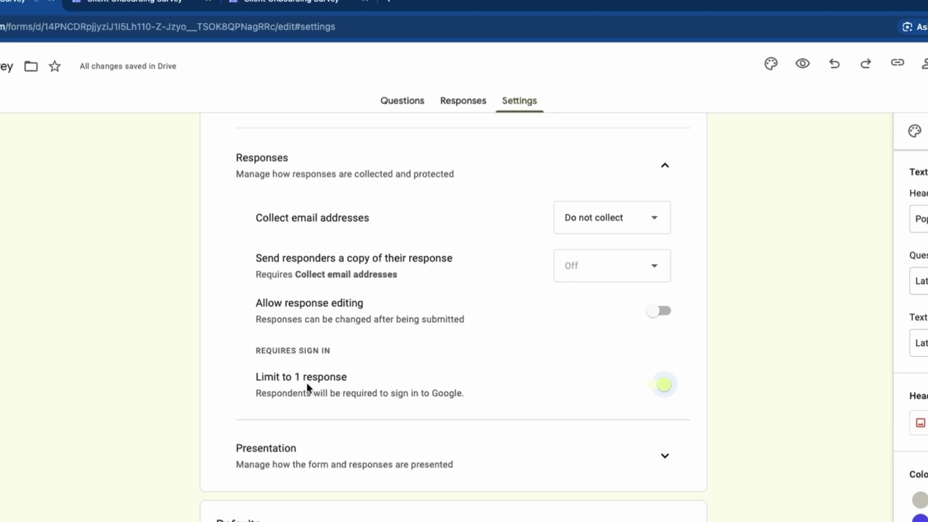
Step: Examine the form's presentation settings, after-submission options, restrictions and defaults
left_click(302, 458)
scroll(524, 425, "down", 3)
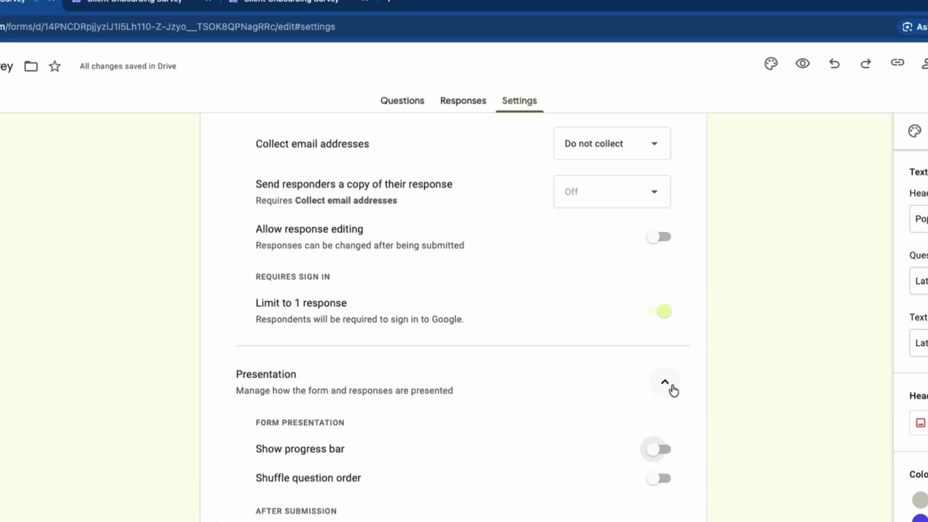
scroll(523, 425, "down", 2)
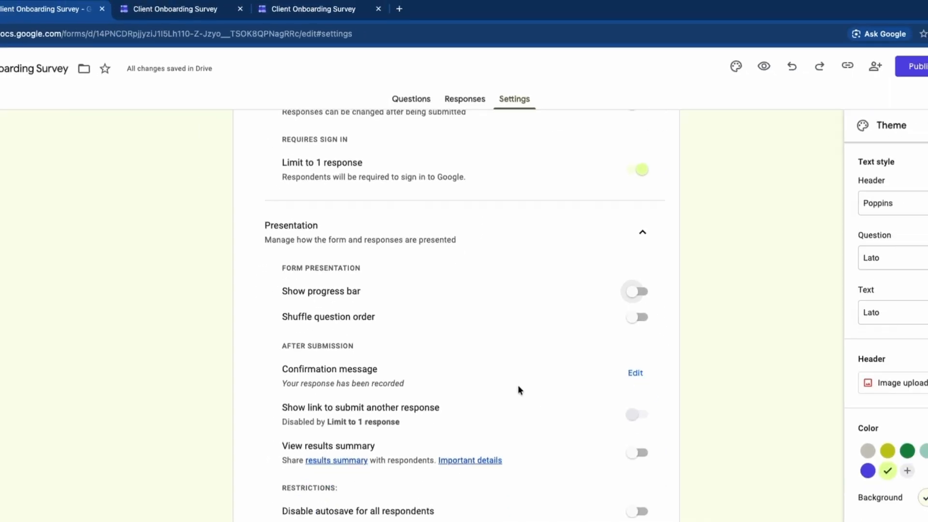
scroll(510, 331, "down", 3)
scroll(510, 332, "up", 2)
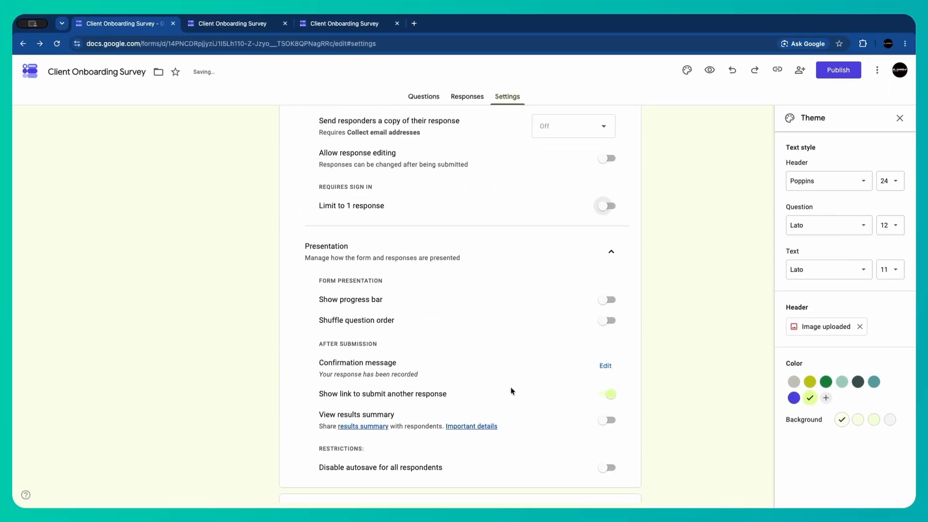
scroll(512, 388, "down", 1)
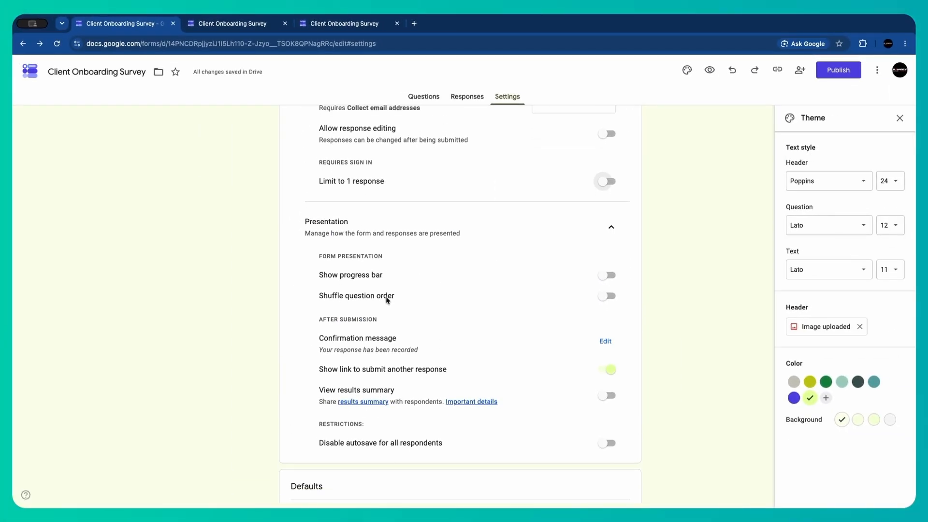
scroll(493, 321, "down", 3)
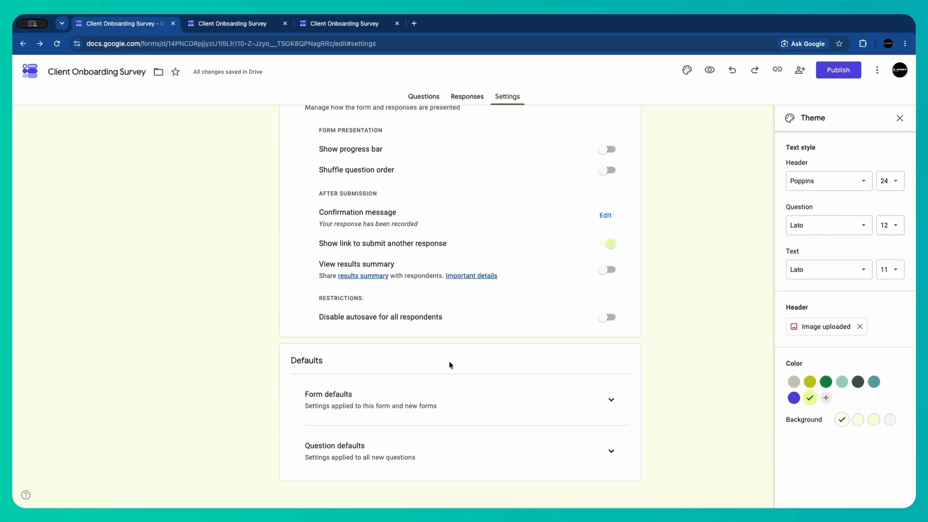
scroll(450, 365, "down", 1)
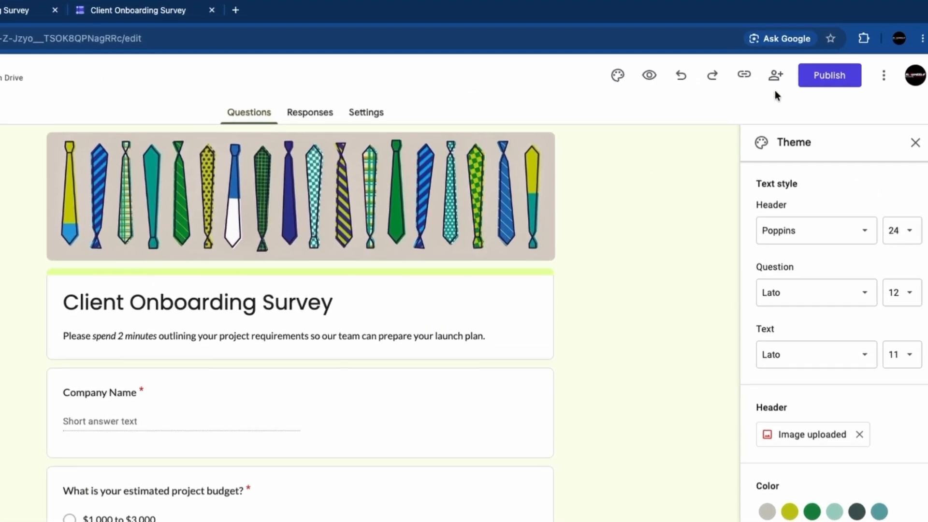
Step: Start publishing the form and try changing the responder view access to Restricted
left_click(821, 78)
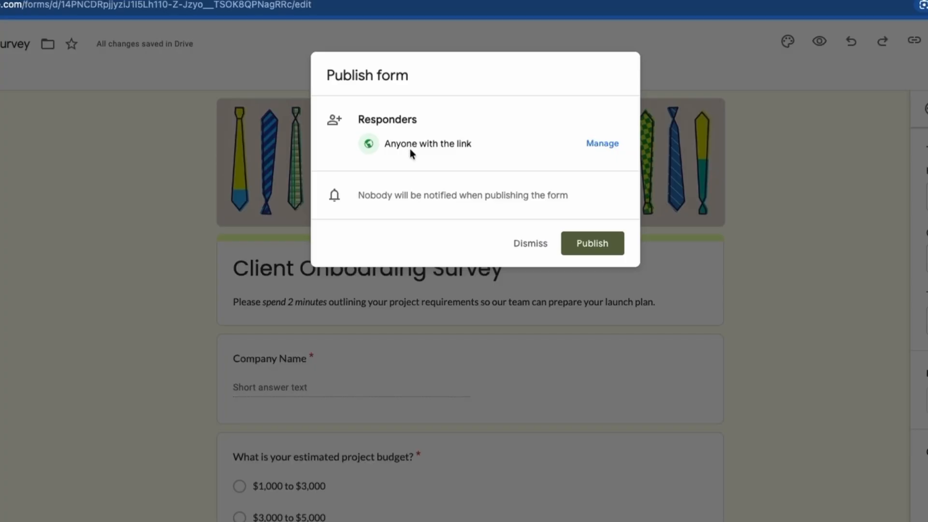
left_click(596, 145)
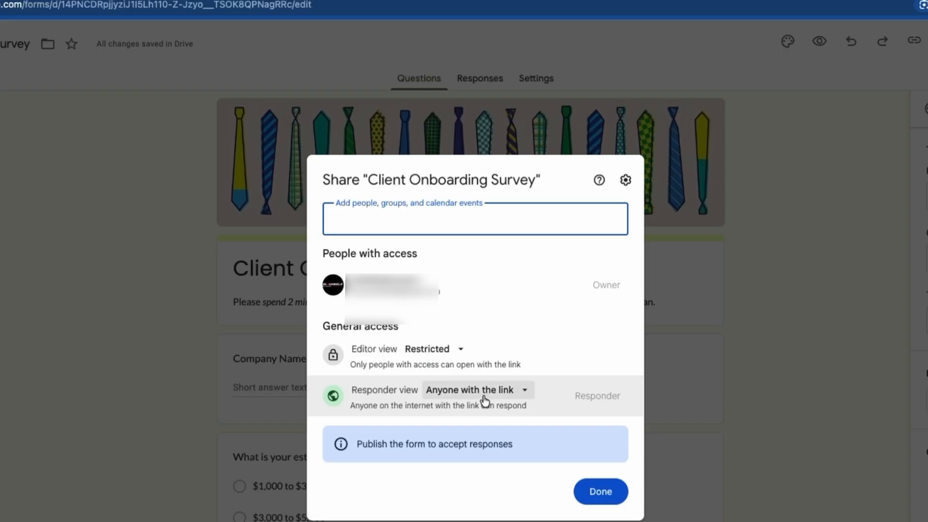
left_click(484, 400)
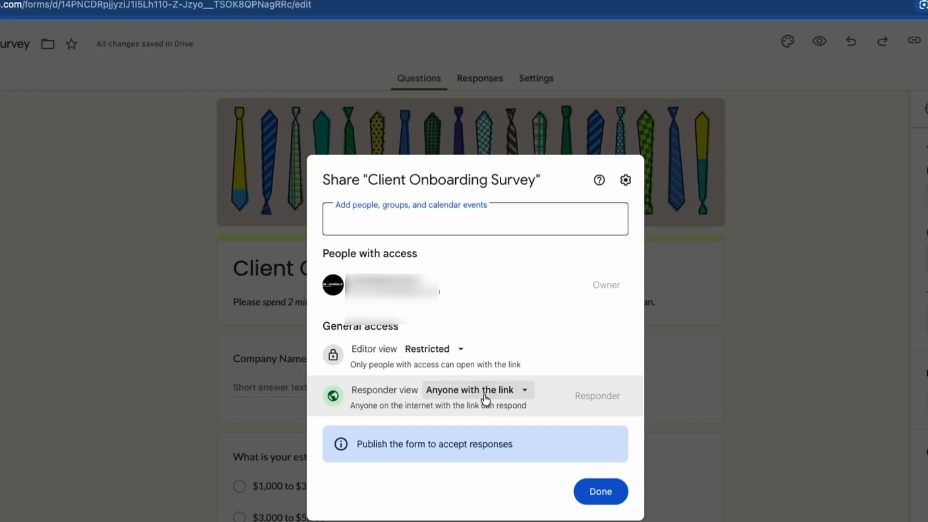
left_click(509, 464)
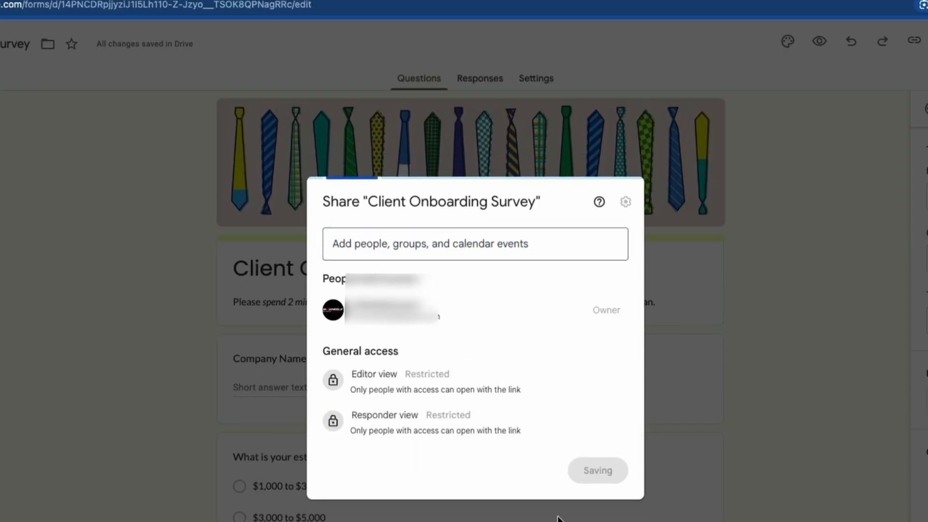
Step: Try adding two suggested contacts to the form's sharing list, check their role options, and remove them
left_click(350, 240)
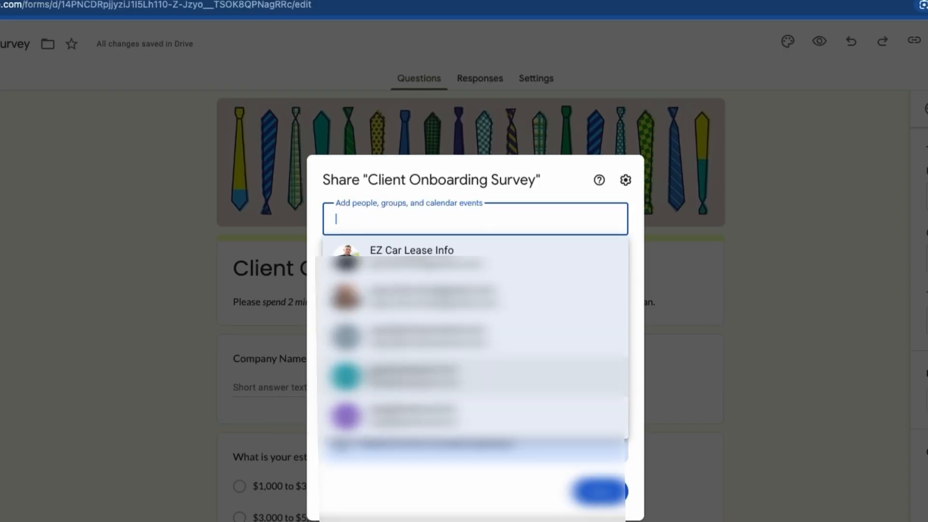
left_click(500, 253)
left_click(485, 304)
left_click(485, 369)
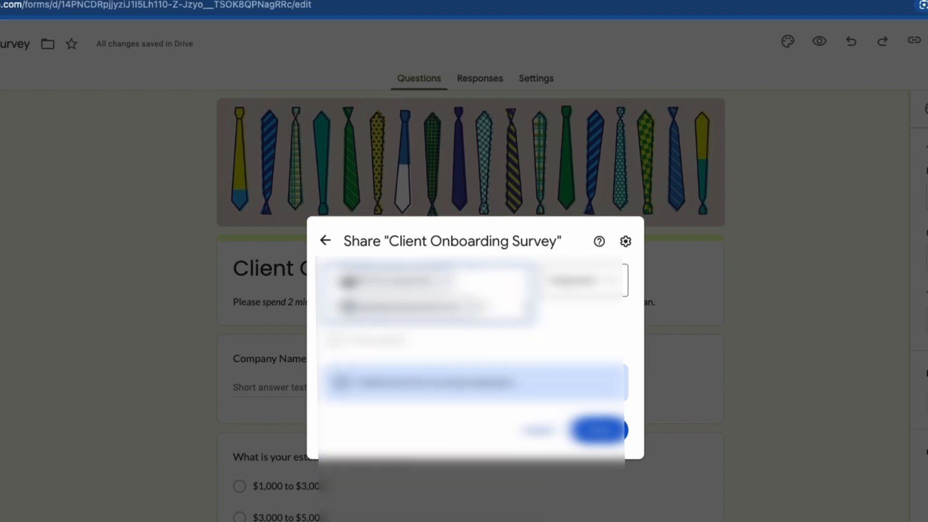
left_click(589, 295)
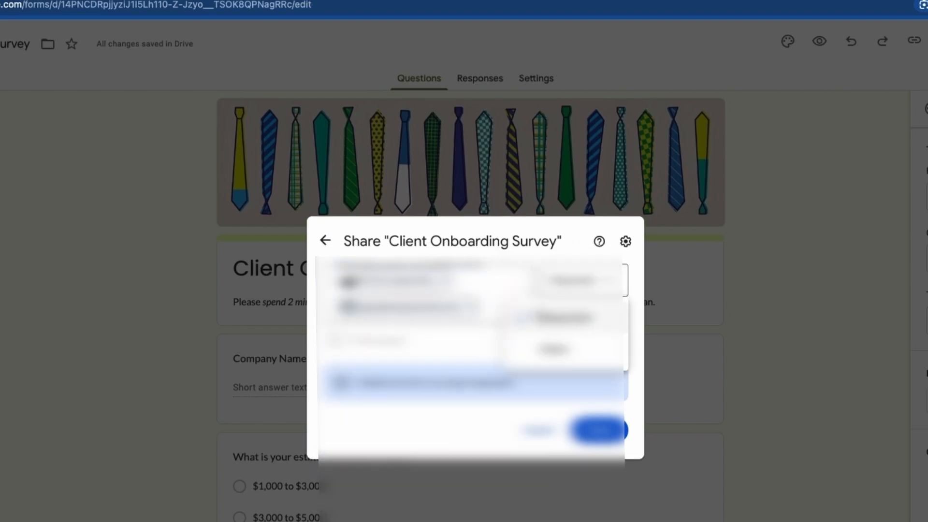
left_click(427, 353)
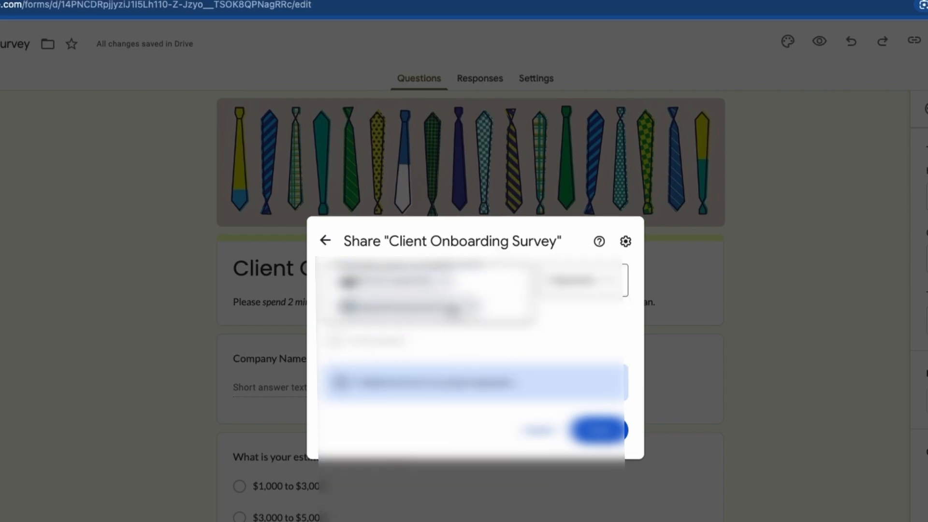
left_click(469, 308)
key("BackSpace")
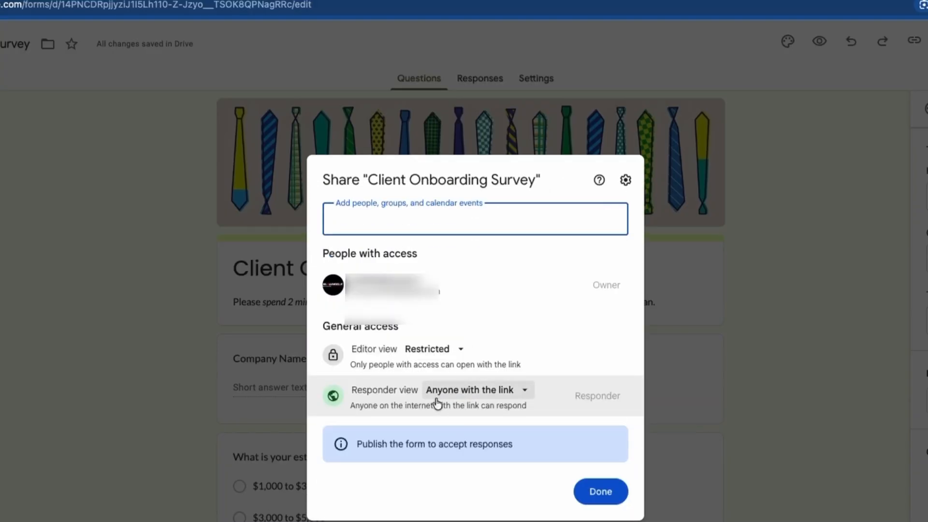
Step: Finish the sharing settings with responses open to anyone with the link and publish the form
left_click(608, 498)
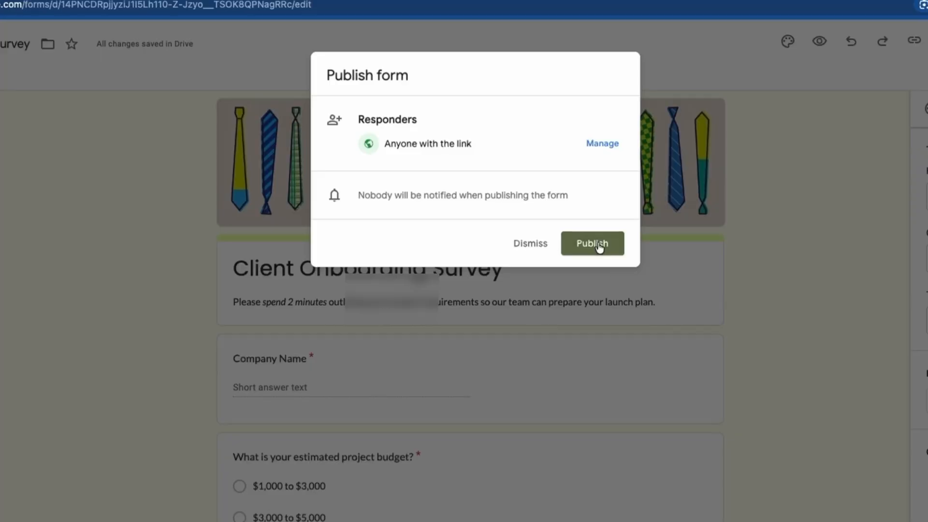
left_click(593, 244)
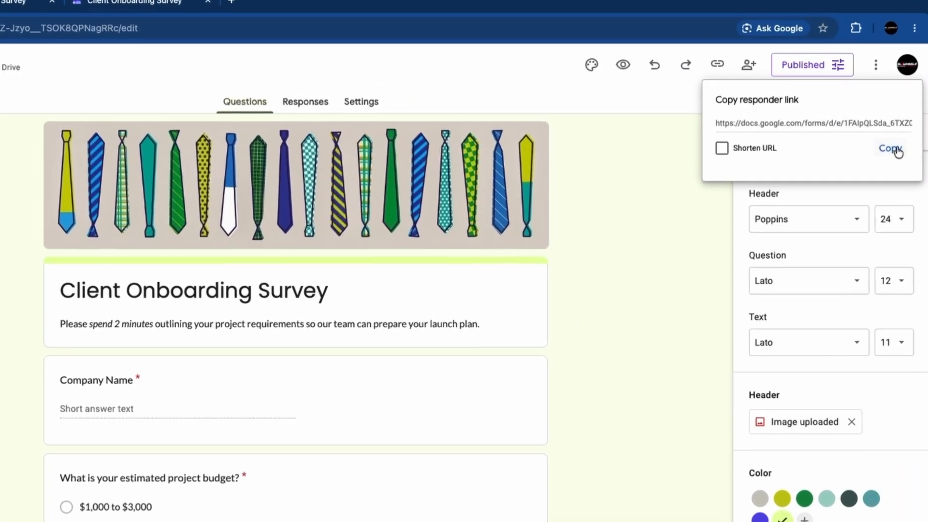
Step: Copy the form's responder link, then copy its shortened version from the published options and save those options
left_click(898, 151)
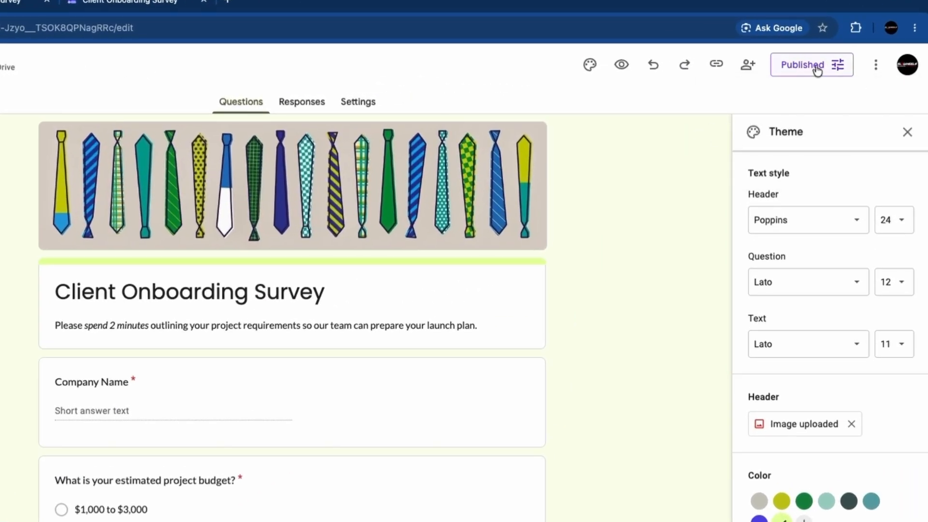
left_click(834, 62)
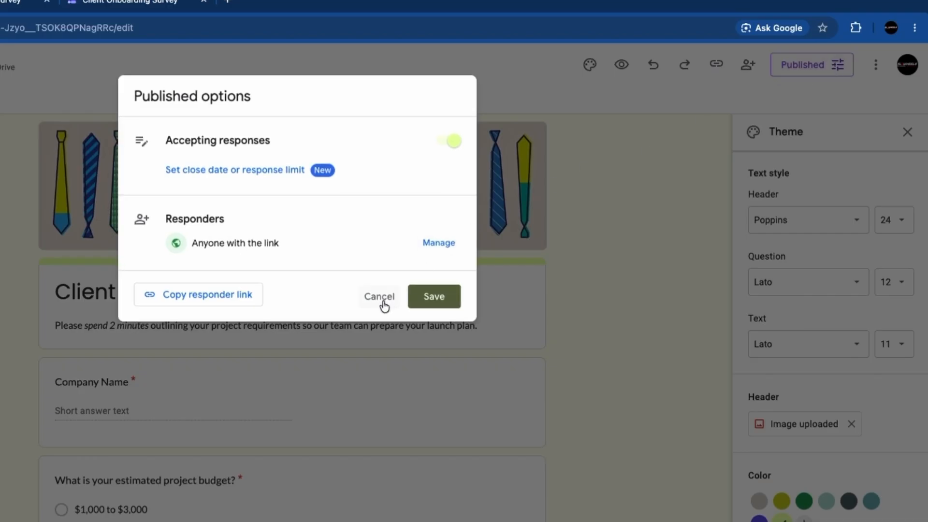
left_click(208, 296)
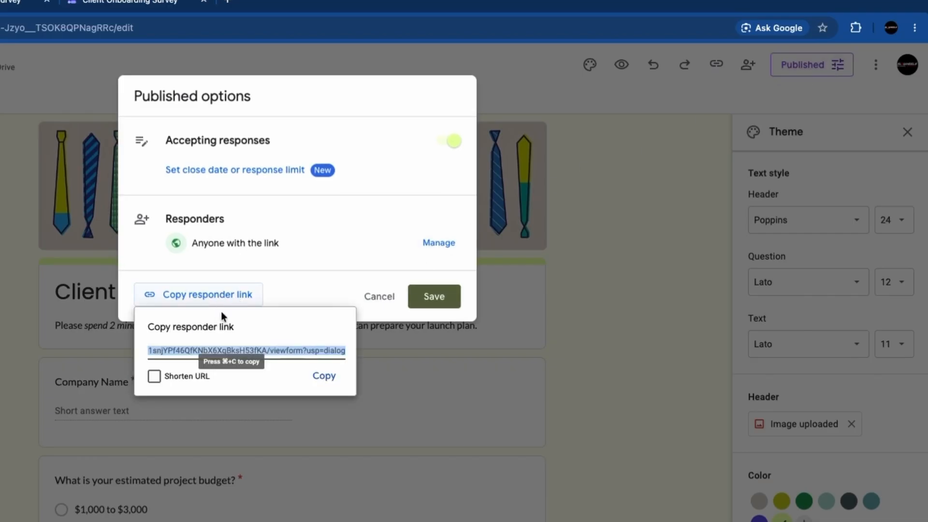
left_click(155, 376)
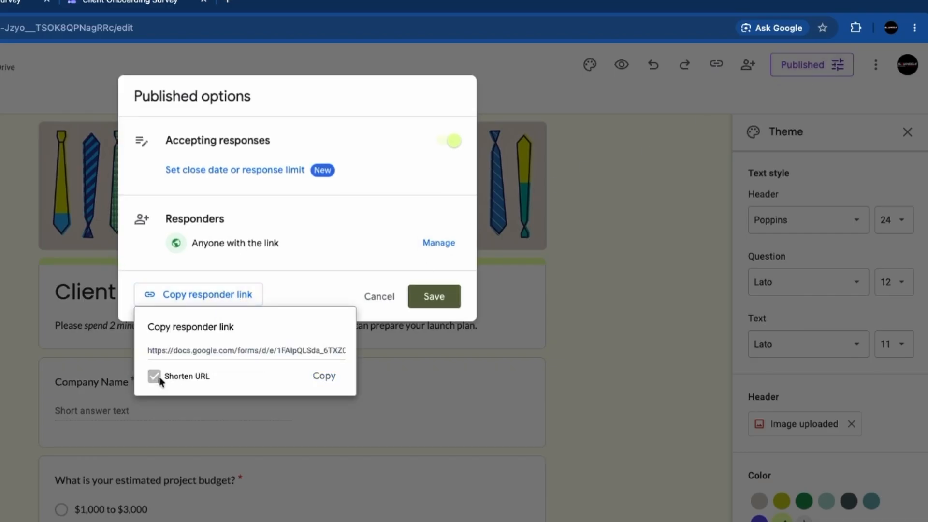
left_click(324, 378)
left_click(422, 306)
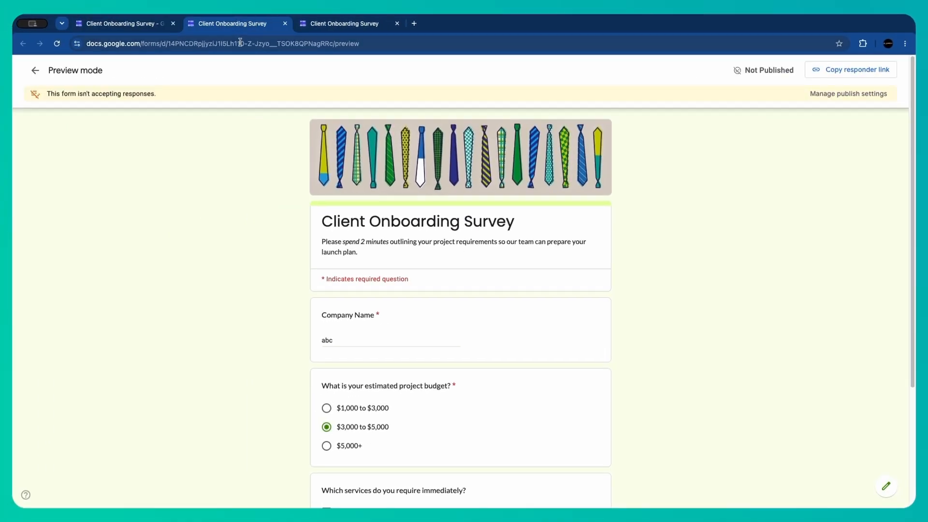
Step: Open the copied short responder link in the browser tab that holds the form preview
left_click(240, 42)
key("super+v")
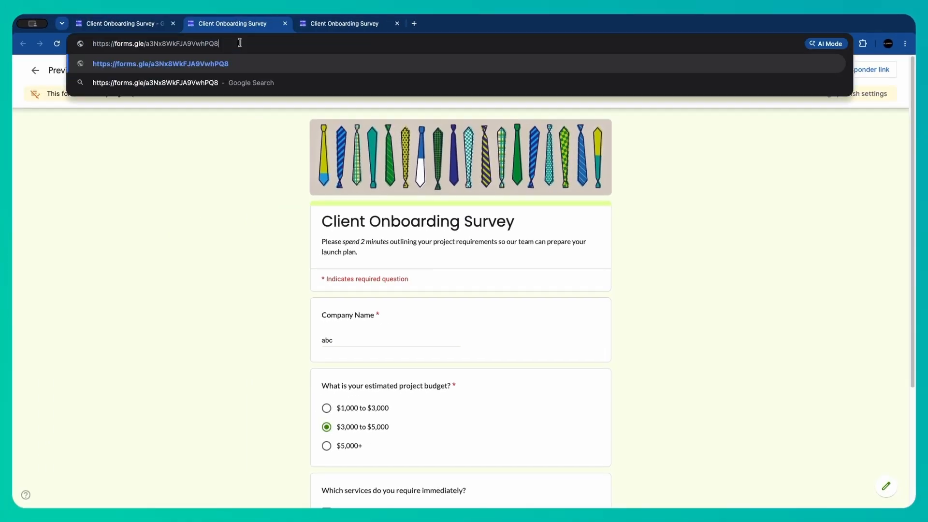
key("Return")
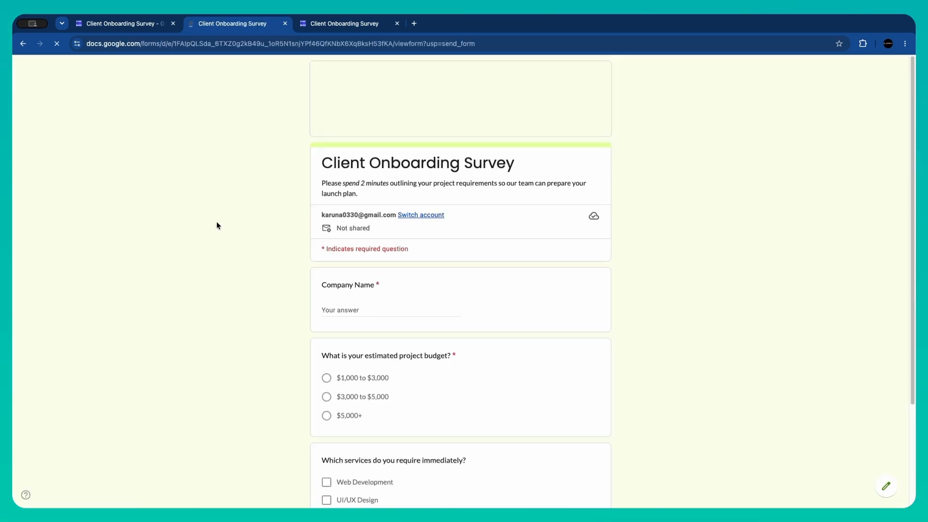
Step: Submit a test response with company name BAC, a budget of $3,000 to $5,000 and the Web Development service
scroll(222, 230, "down", 3)
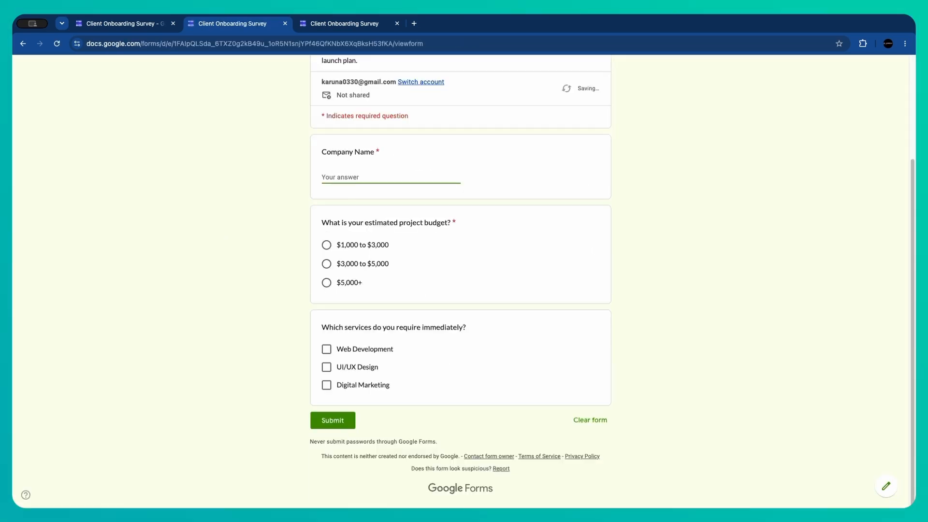
type("BAC")
left_click(354, 264)
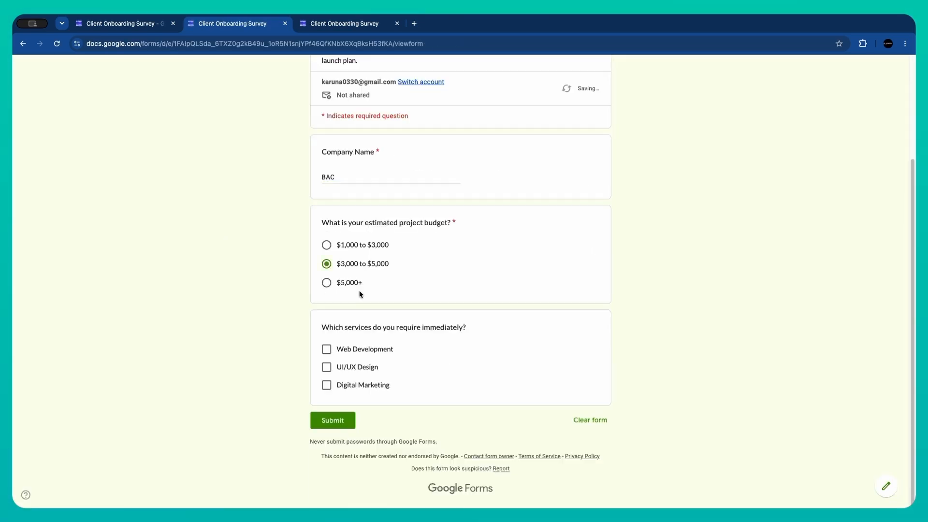
left_click(324, 426)
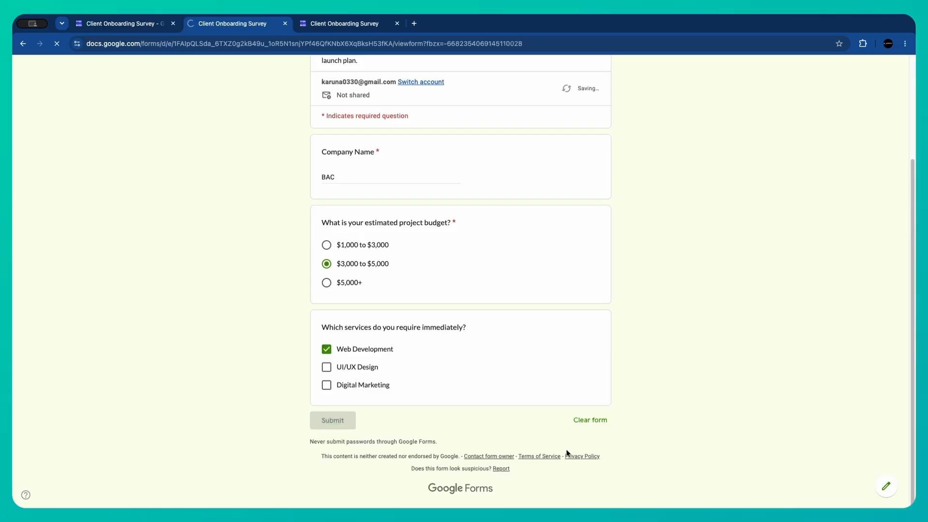
Step: Return to the form editor and review the collected responses in the summary and question-by-question views
left_click(126, 24)
left_click(459, 97)
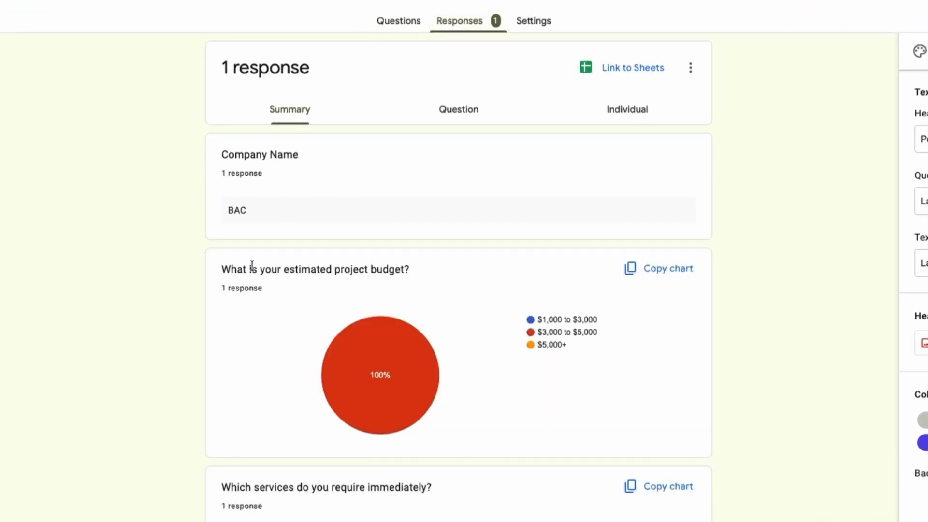
scroll(252, 265, "down", 3)
scroll(252, 265, "up", 3)
left_click(453, 113)
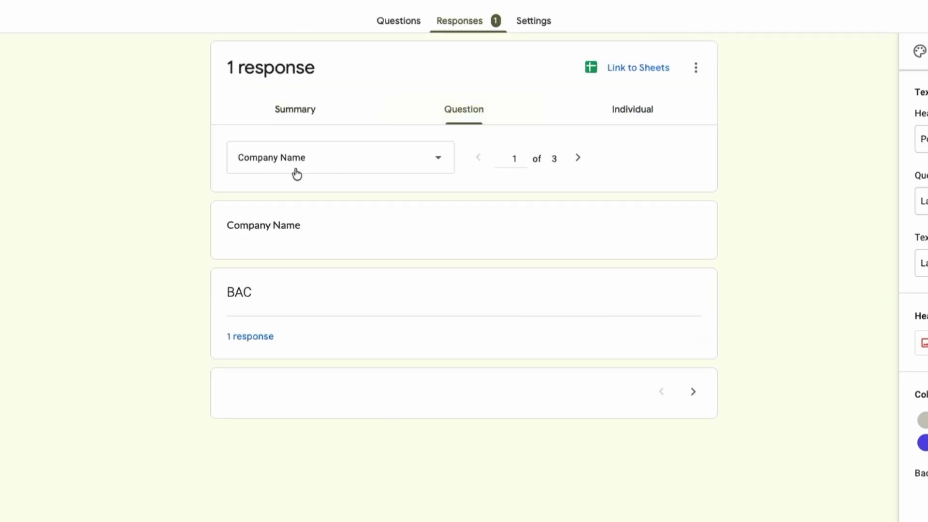